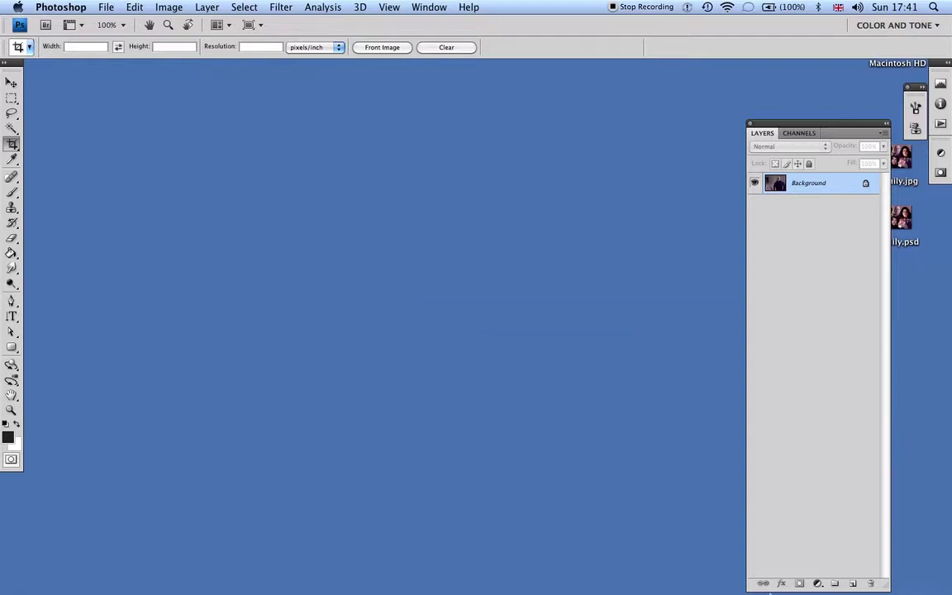
Step: Look through the five open photos to compare the people available for the composite
{"action": "left_click", "coordinate": [808, 545]}
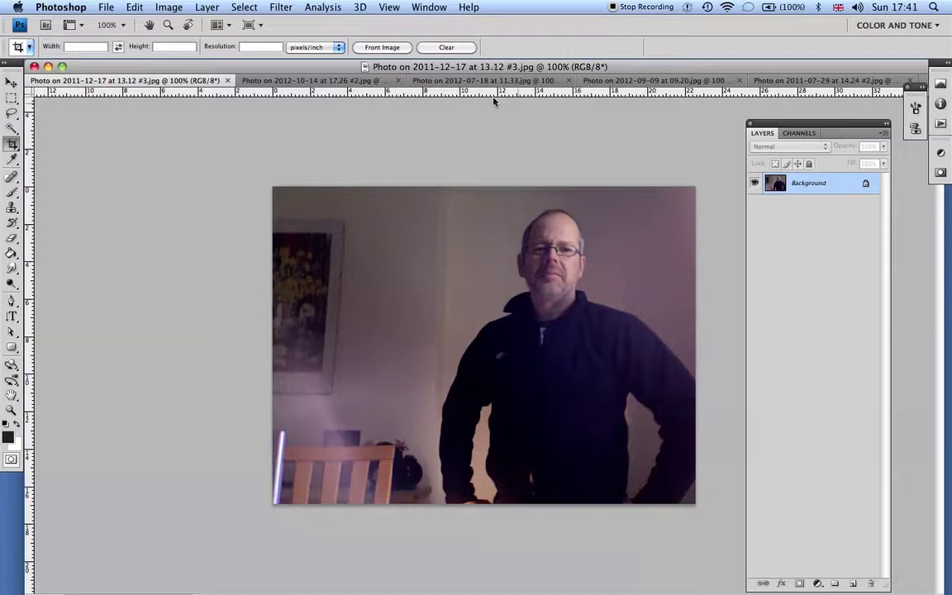
{"action": "left_click", "coordinate": [332, 83]}
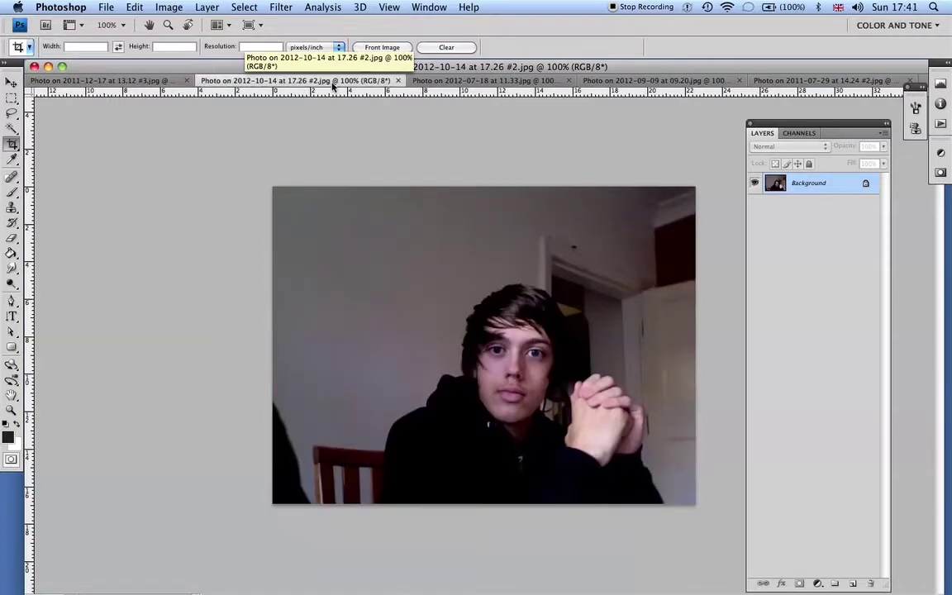
{"action": "left_click", "coordinate": [155, 81]}
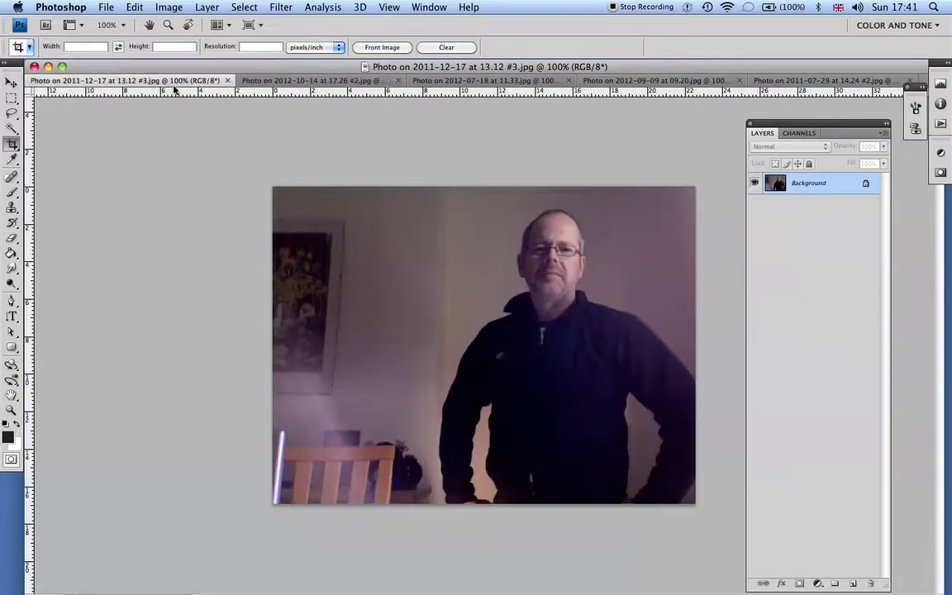
{"action": "left_click", "coordinate": [308, 81]}
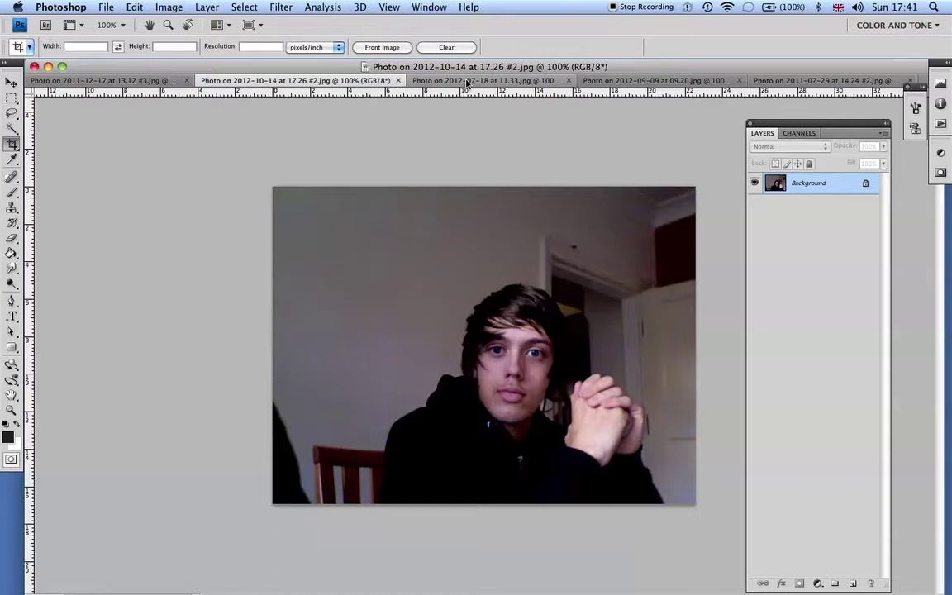
{"action": "left_click", "coordinate": [421, 80]}
{"action": "left_click", "coordinate": [702, 80]}
{"action": "left_click", "coordinate": [793, 80]}
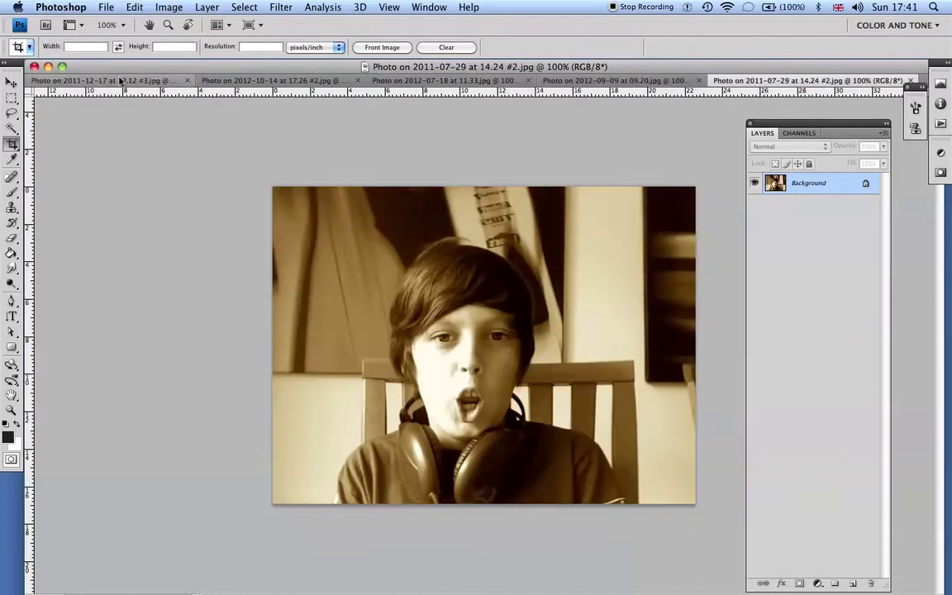
{"action": "left_click", "coordinate": [153, 81]}
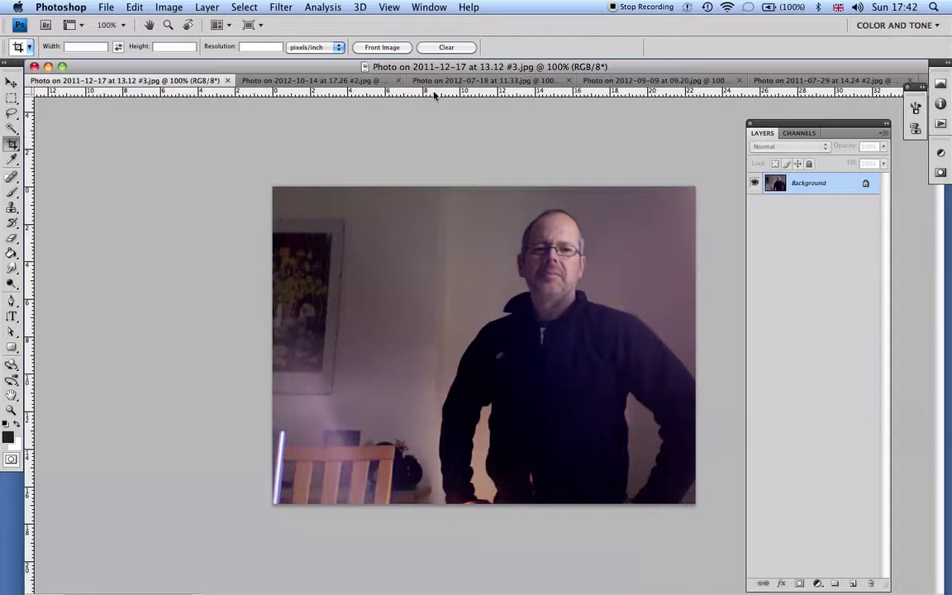
Step: Lasso loosely around the teenager's head and clasped hands in "Photo on 2012-10-14 at 17.26 #2.jpg" and copy the selection
{"action": "left_click", "coordinate": [274, 81]}
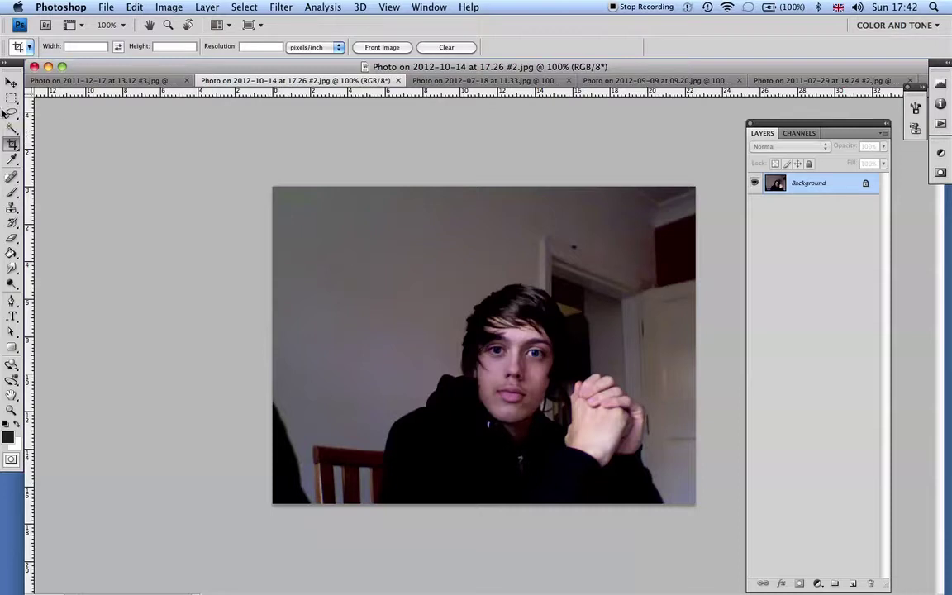
{"action": "left_click", "coordinate": [11, 114]}
{"action": "left_click", "coordinate": [12, 116]}
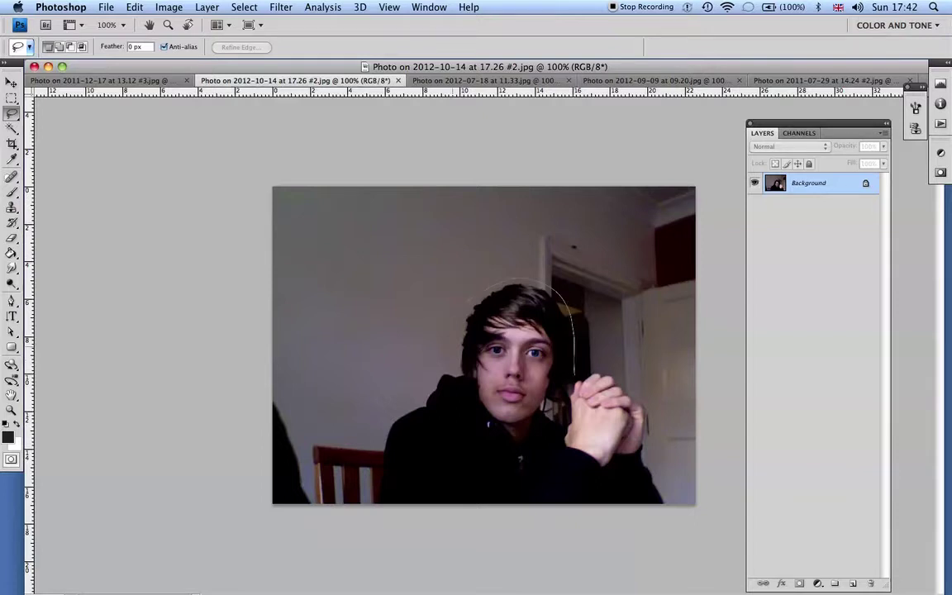
{"action": "mouse_move", "coordinate": [506, 451]}
{"action": "left_mouse_down"}
{"action": "mouse_move", "coordinate": [589, 471]}
{"action": "mouse_move", "coordinate": [640, 466]}
{"action": "mouse_move", "coordinate": [655, 396]}
{"action": "mouse_move", "coordinate": [588, 365]}
{"action": "left_mouse_up"}
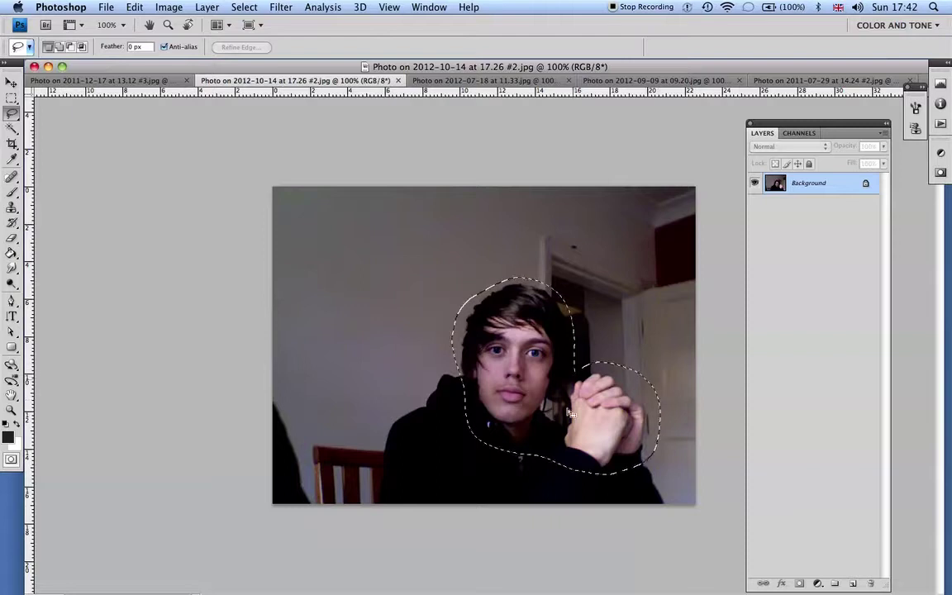
{"action": "left_click", "coordinate": [135, 8]}
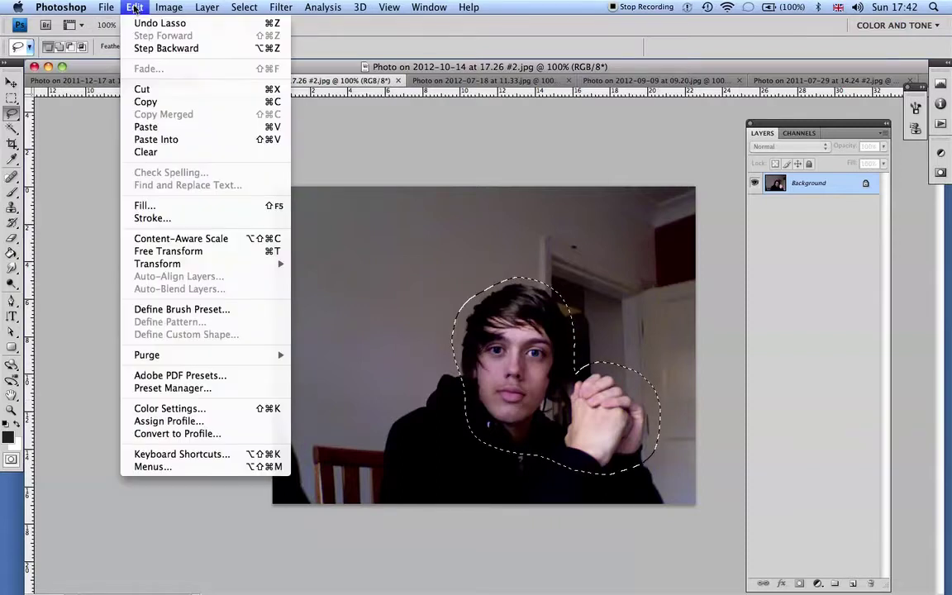
{"action": "left_click", "coordinate": [146, 100]}
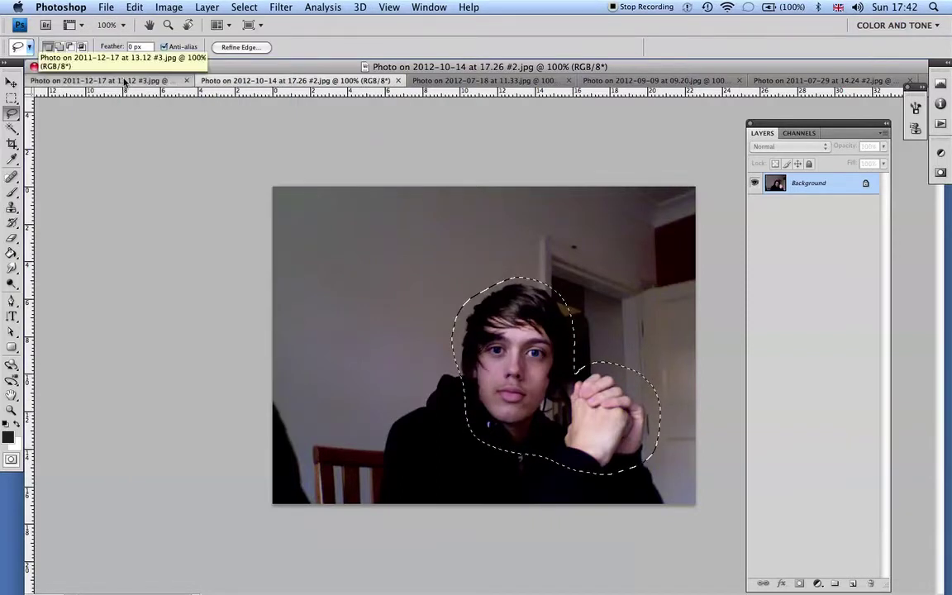
Step: Paste the copied head and hands into "Photo on 2011-12-17 at 13.12 #3.jpg" and move them slightly closer to the man
{"action": "left_click", "coordinate": [153, 81]}
{"action": "left_click", "coordinate": [135, 7]}
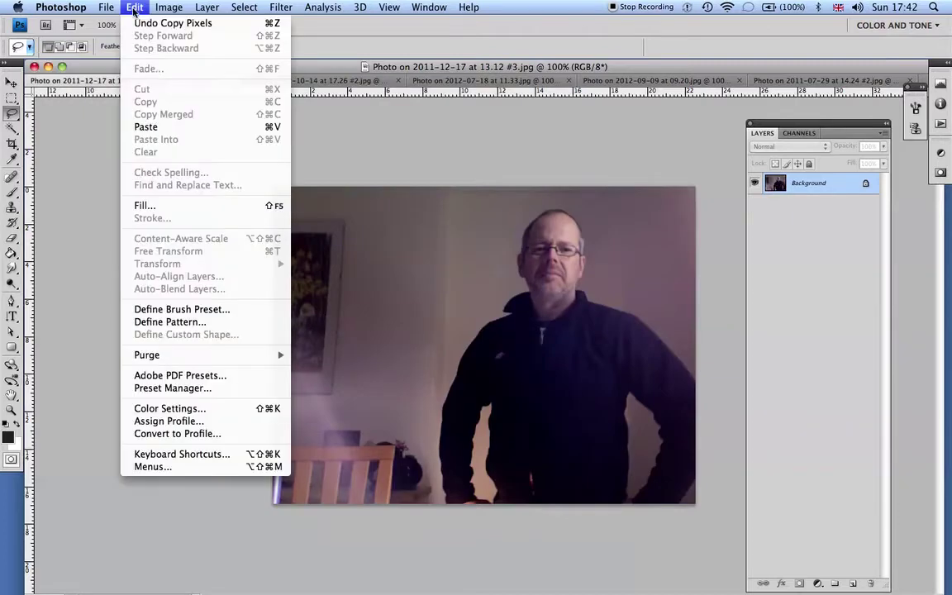
{"action": "left_click", "coordinate": [147, 126]}
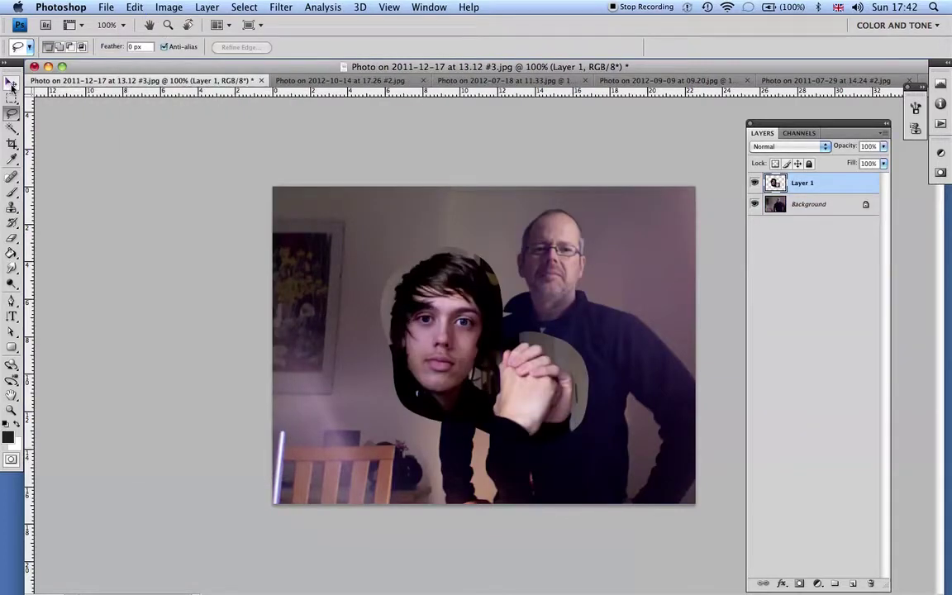
{"action": "left_click", "coordinate": [13, 85]}
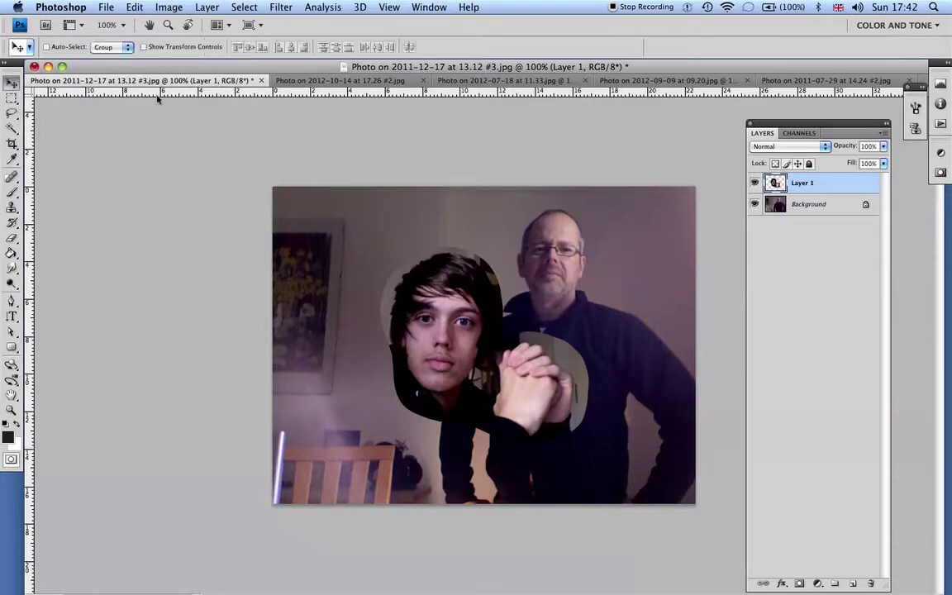
{"action": "mouse_move", "coordinate": [457, 369]}
{"action": "left_mouse_down"}
{"action": "mouse_move", "coordinate": [406, 347]}
{"action": "mouse_move", "coordinate": [502, 340]}
{"action": "mouse_move", "coordinate": [468, 356]}
{"action": "left_mouse_up"}
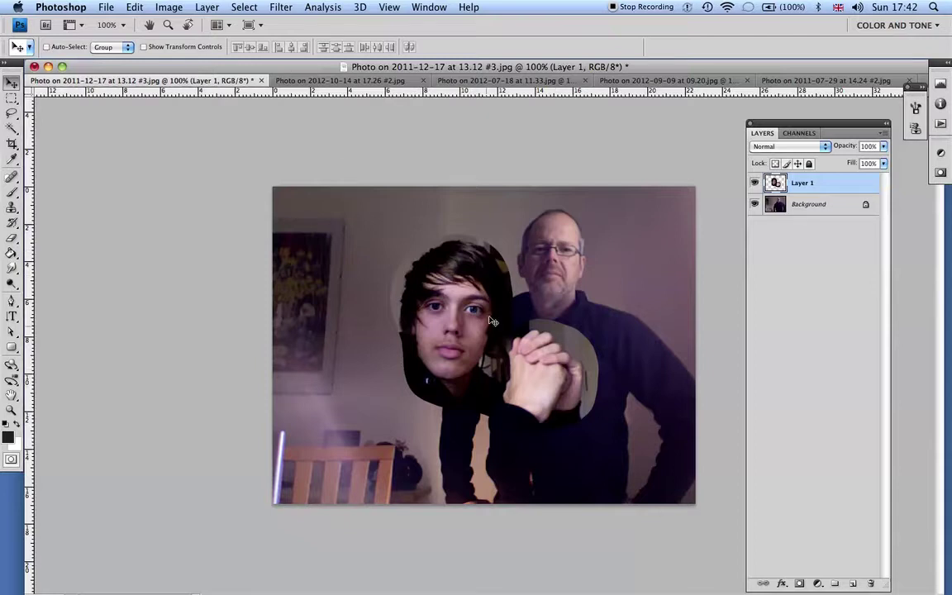
Step: Scale the pasted head and hands proportionally to 75% and place them beside the man's shoulder
{"action": "left_click", "coordinate": [133, 7]}
{"action": "mouse_move", "coordinate": [207, 268]}
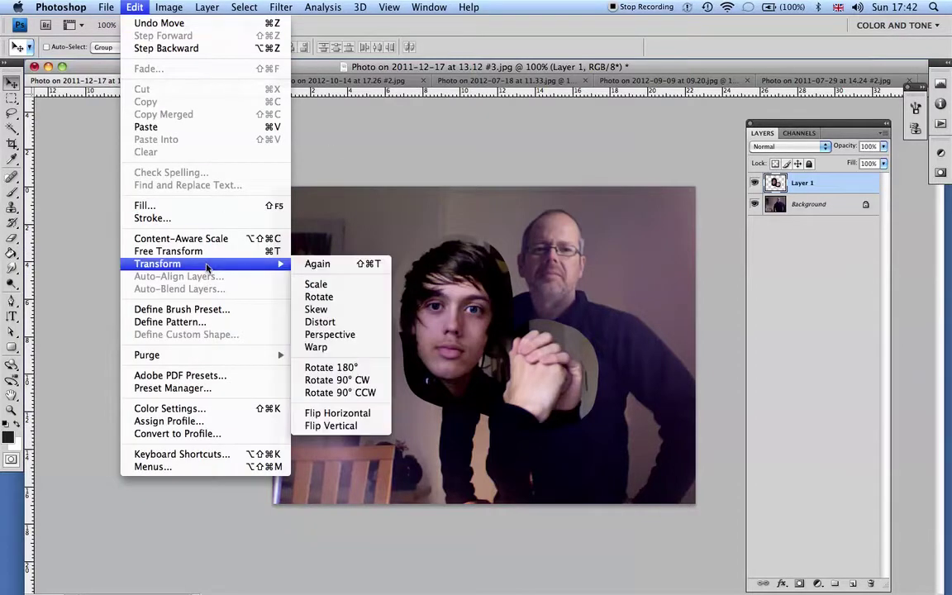
{"action": "left_click", "coordinate": [317, 285]}
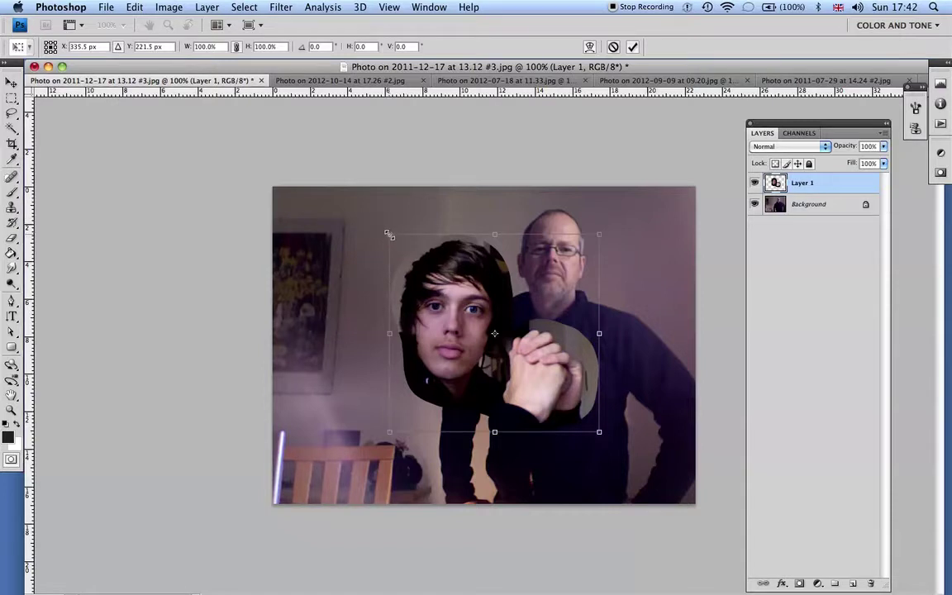
{"action": "left_click_drag", "start_coordinate": [389, 236], "coordinate": [350, 284]}
{"action": "left_click_drag", "start_coordinate": [392, 237], "coordinate": [442, 283]}
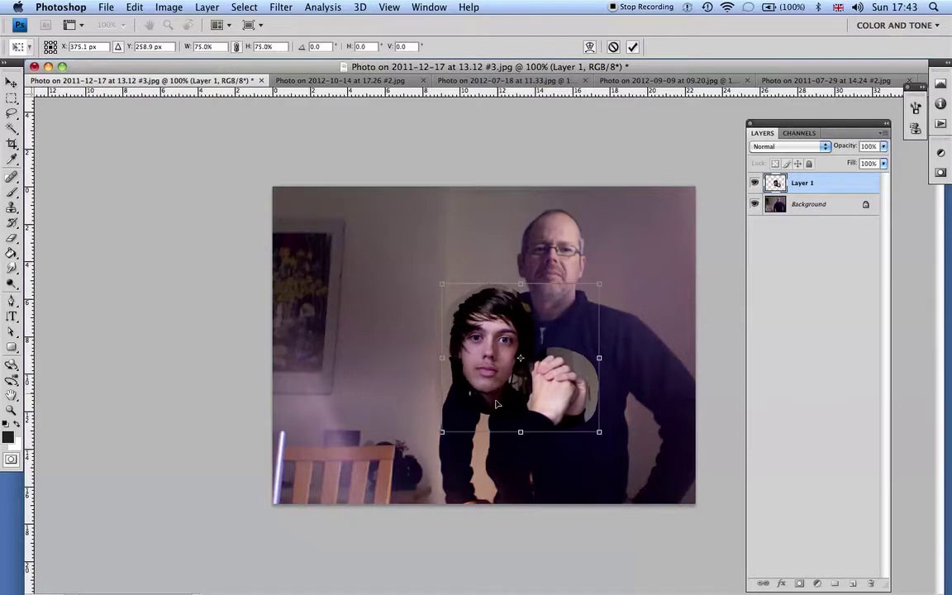
{"action": "left_click_drag", "start_coordinate": [491, 405], "coordinate": [481, 354]}
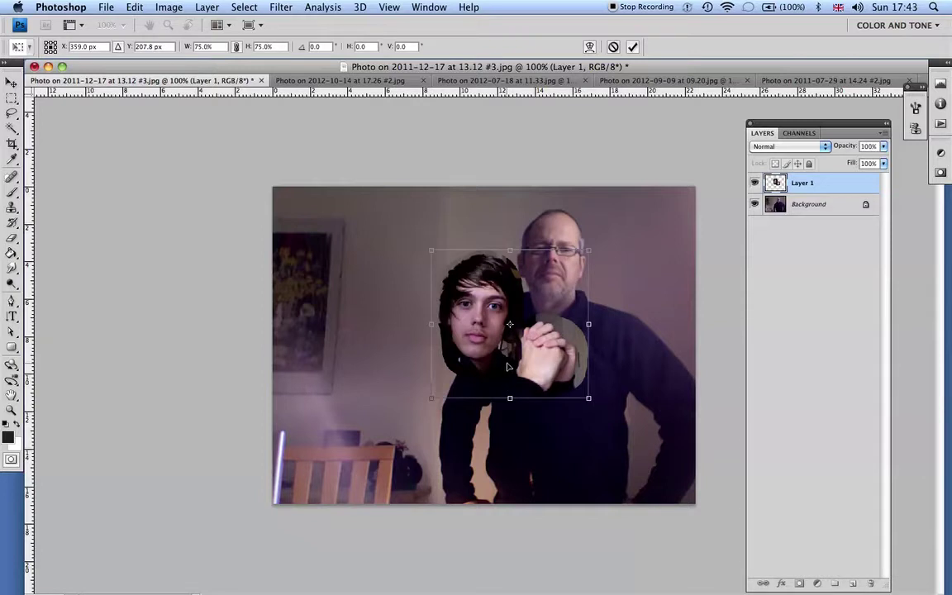
{"action": "key", "text": "Return"}
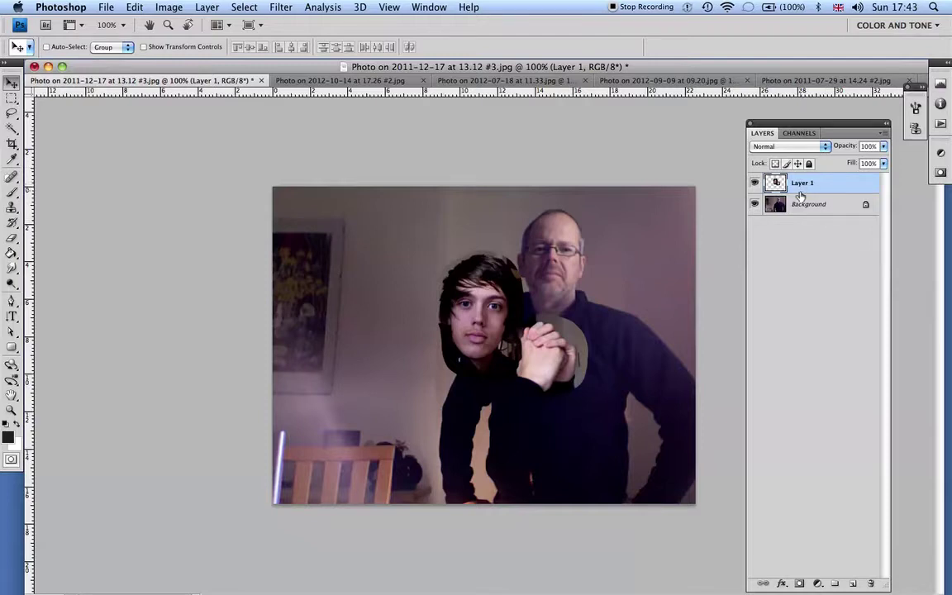
Step: Rename the pasted layer with the teenager's first name and close the source photo "Photo on 2012-10-14 at 17.26 #2.jpg"
{"action": "double_click", "coordinate": [800, 183]}
{"action": "type", "text": "N"}
{"action": "key", "text": "Return"}
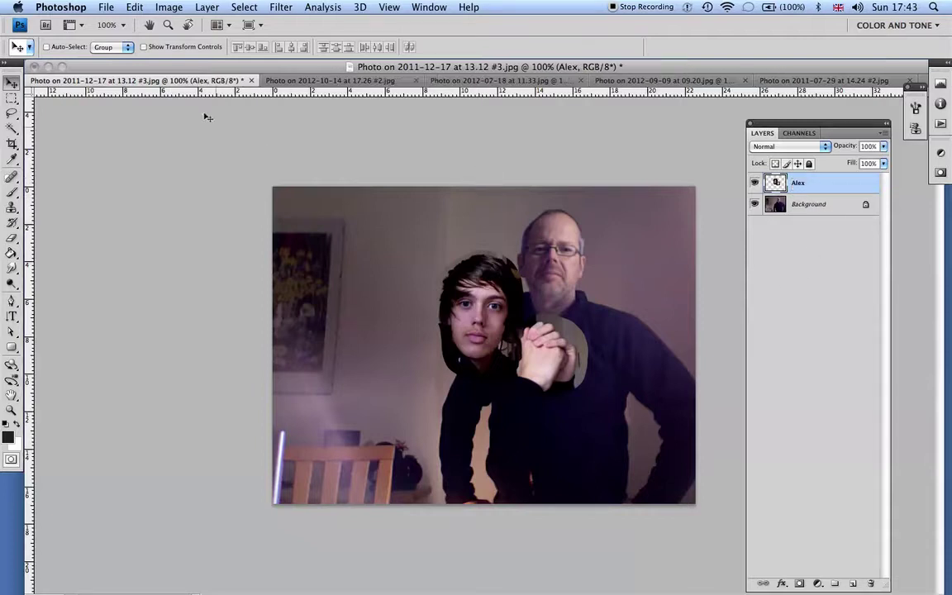
{"action": "left_click", "coordinate": [347, 80]}
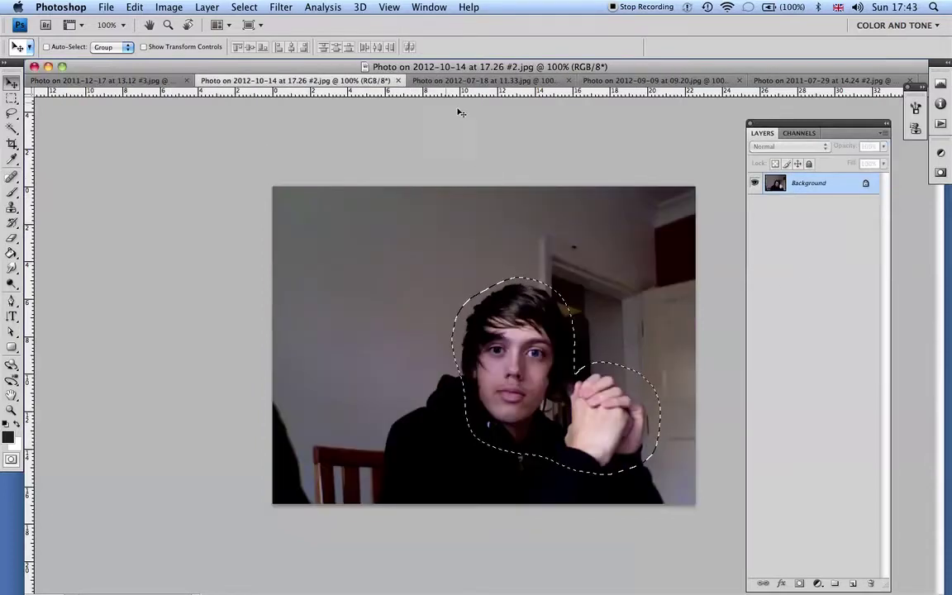
{"action": "left_click", "coordinate": [398, 81]}
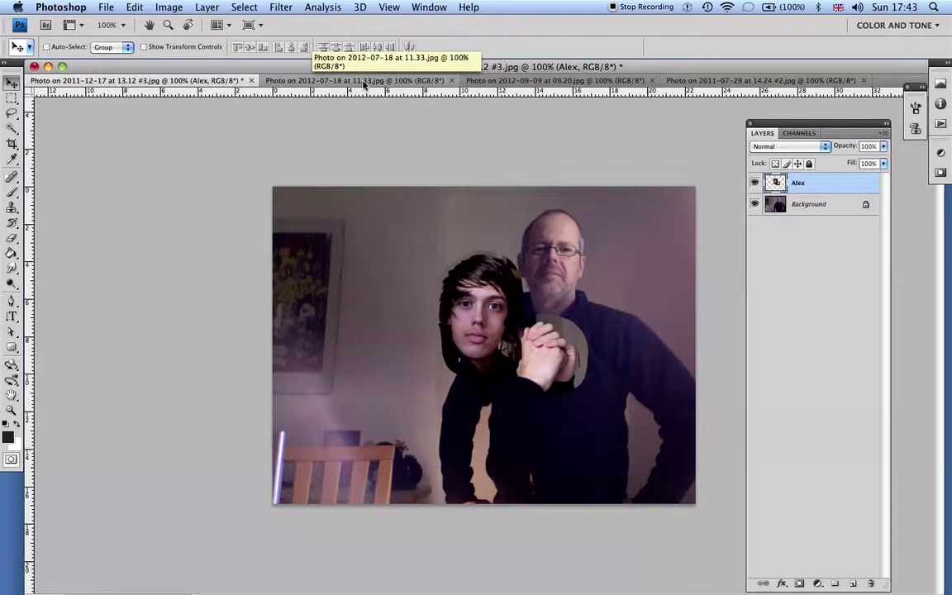
Step: Lasso loosely around the woman's head and hair in "Photo on 2012-07-18 at 11.33.jpg" and copy the selection
{"action": "left_click", "coordinate": [363, 82]}
{"action": "key", "text": "l"}
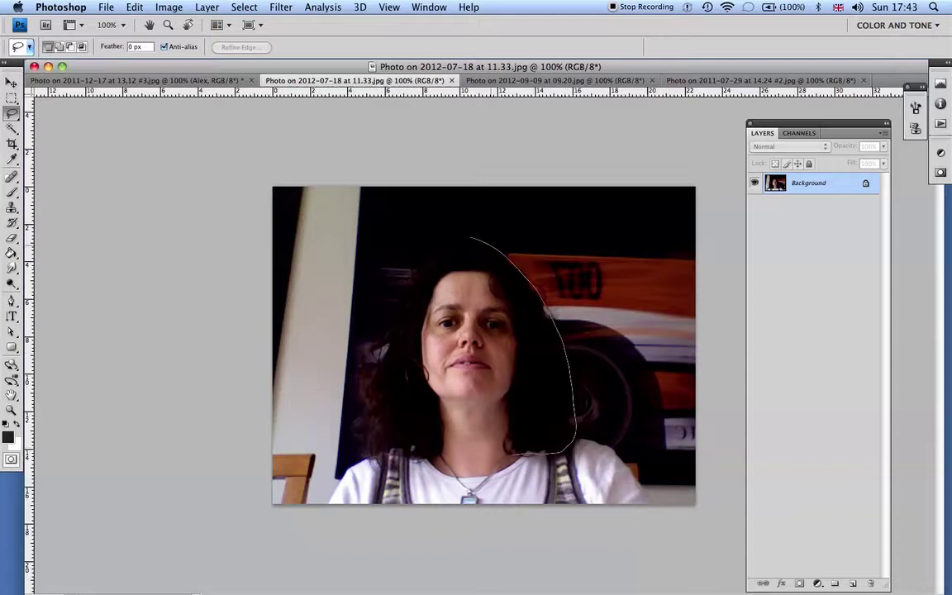
{"action": "left_click_drag", "start_coordinate": [430, 474], "coordinate": [519, 454]}
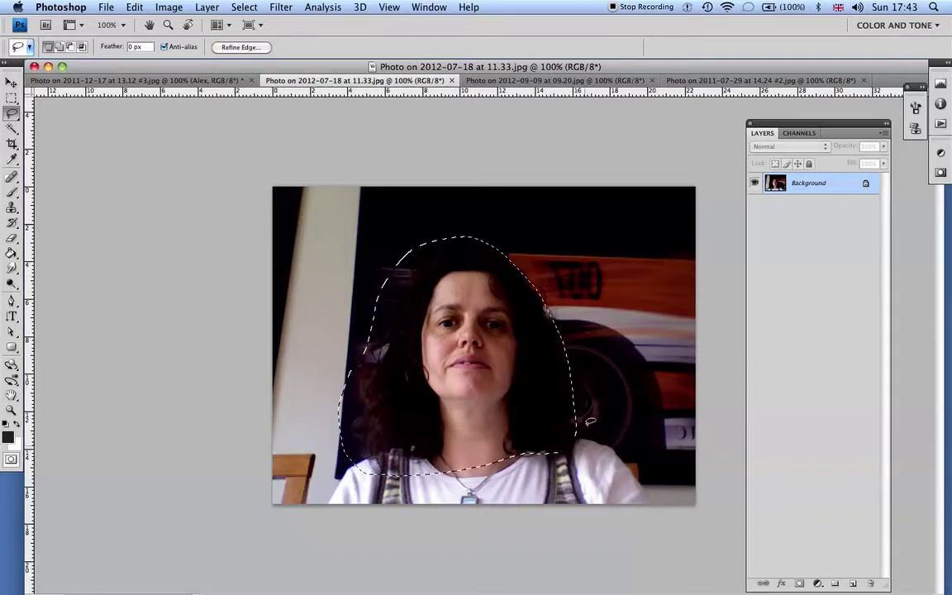
{"action": "left_click", "coordinate": [132, 10]}
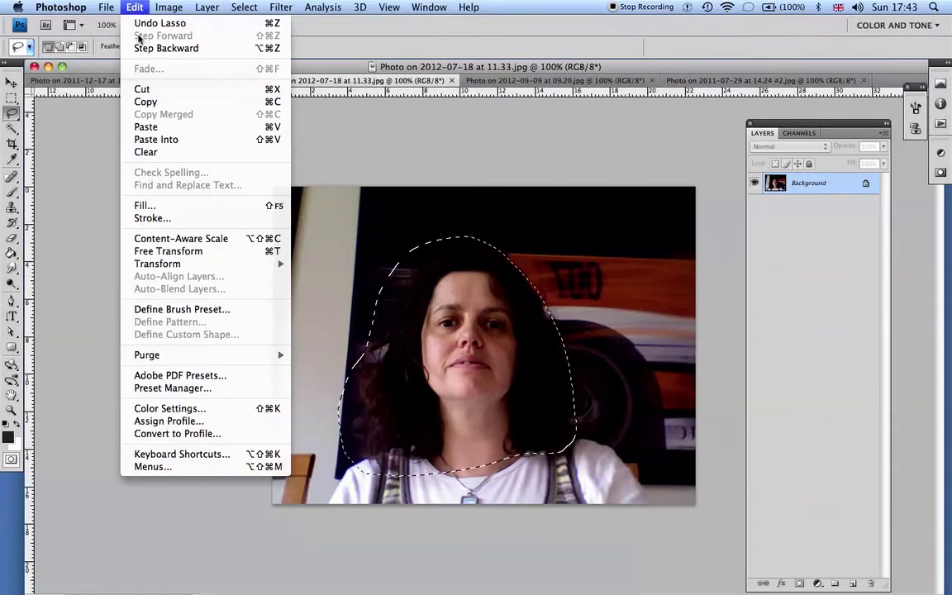
{"action": "left_click", "coordinate": [142, 99]}
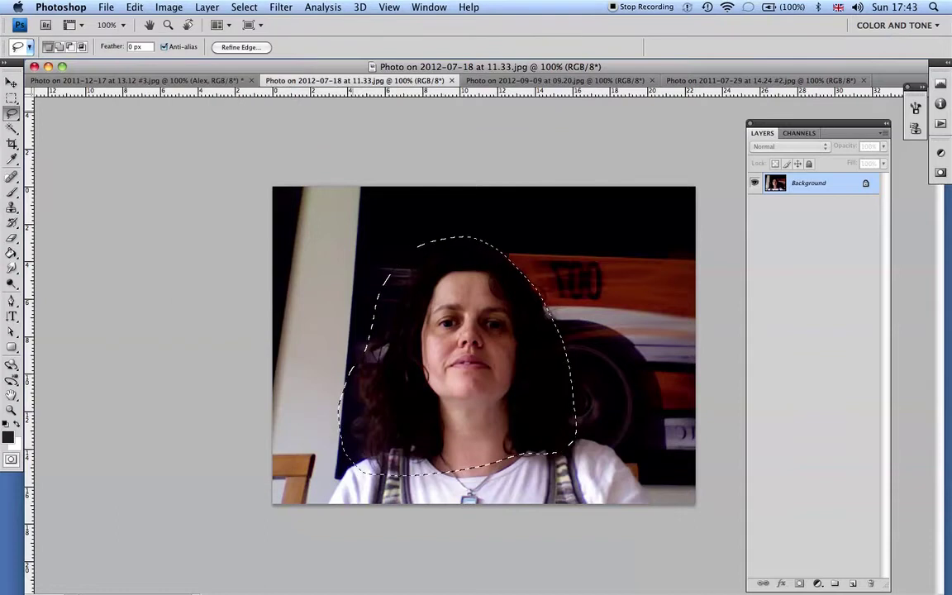
Step: Paste the woman's head into "Photo on 2011-12-17 at 13.12 #3.jpg" and repeat the previous scale transform on it
{"action": "left_click", "coordinate": [165, 80]}
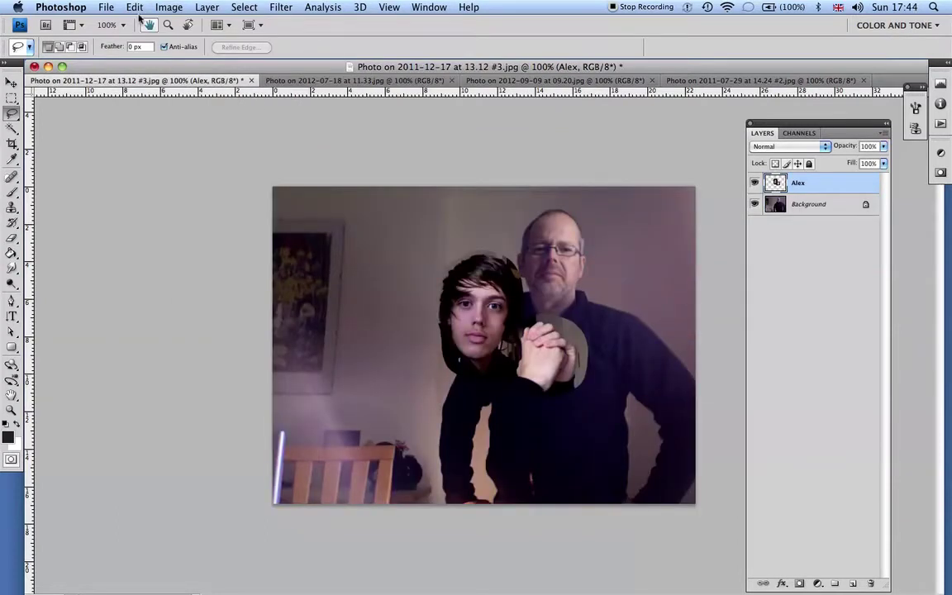
{"action": "left_click", "coordinate": [134, 6]}
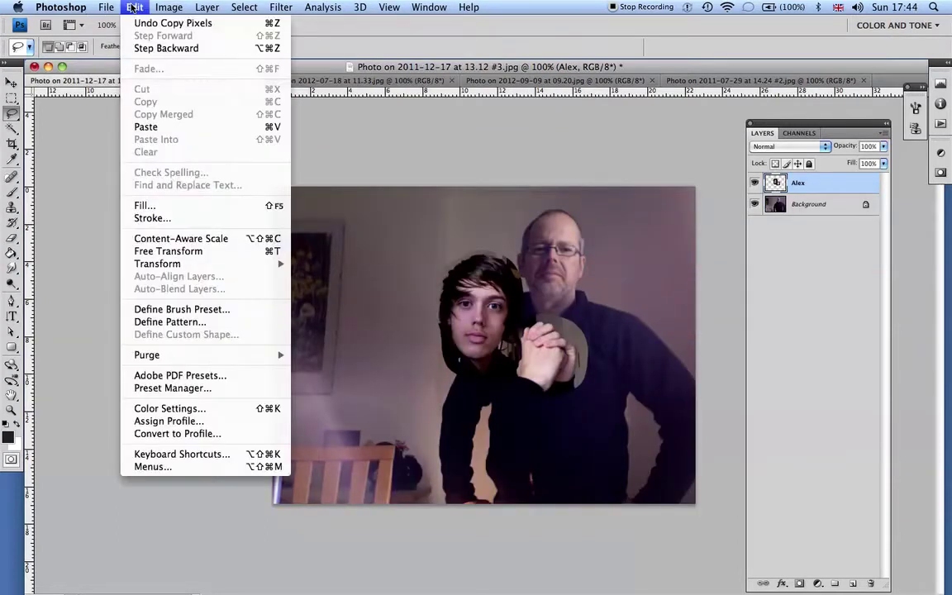
{"action": "left_click", "coordinate": [146, 126]}
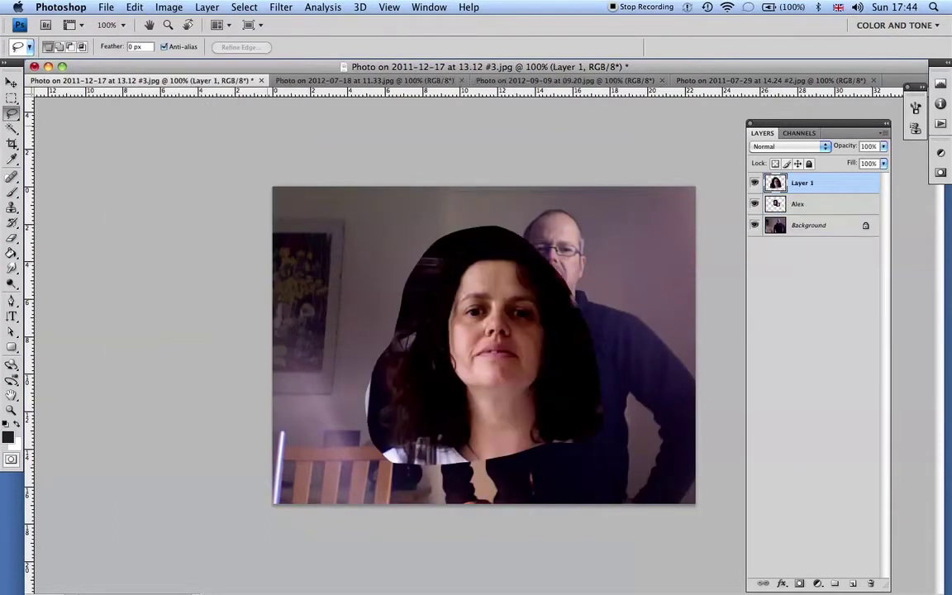
{"action": "left_click", "coordinate": [133, 7]}
{"action": "mouse_move", "coordinate": [194, 264]}
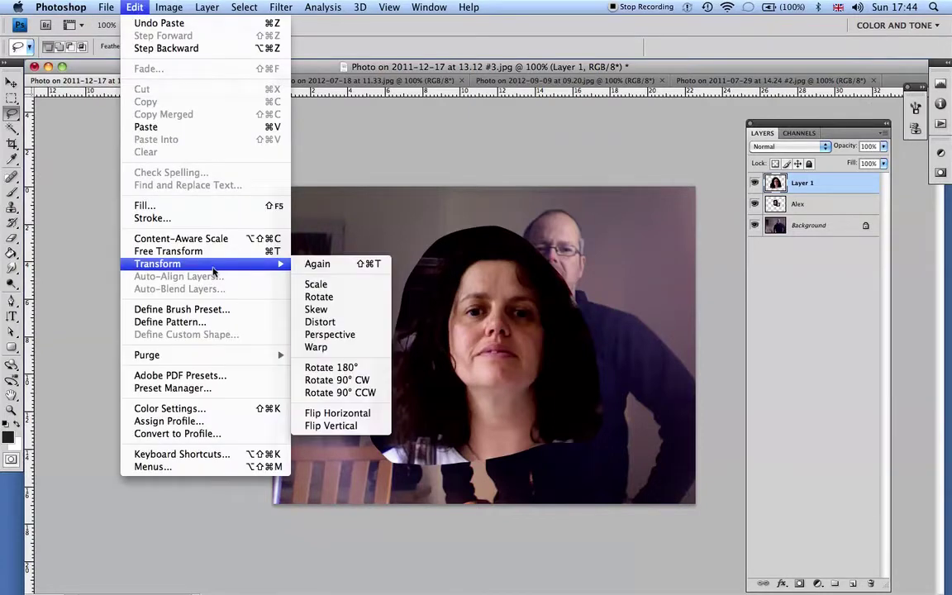
{"action": "left_click", "coordinate": [314, 266]}
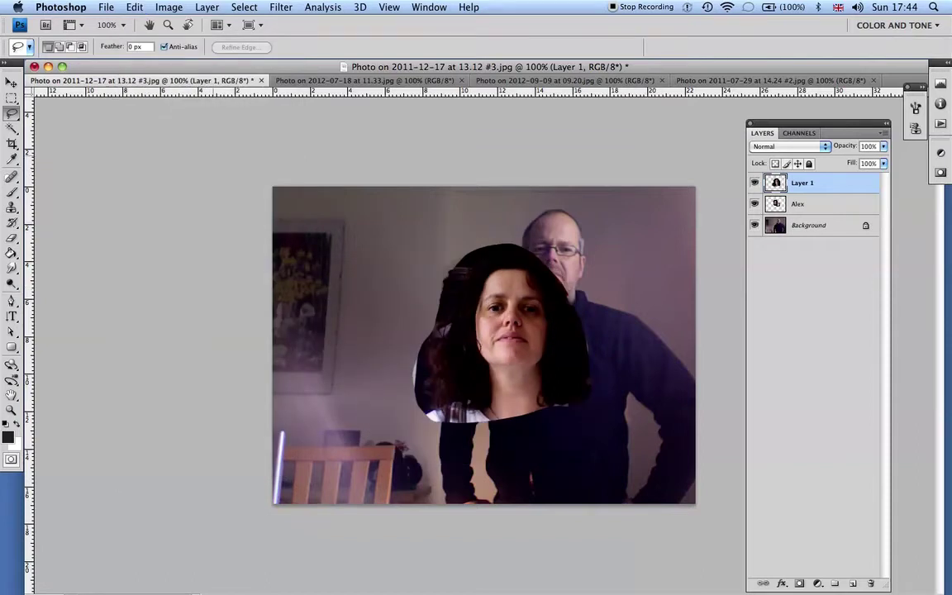
Step: Scale the woman's head down further and place it over the man's shoulder at the photo's right edge
{"action": "left_click", "coordinate": [12, 84]}
{"action": "left_click_drag", "start_coordinate": [519, 329], "coordinate": [388, 291]}
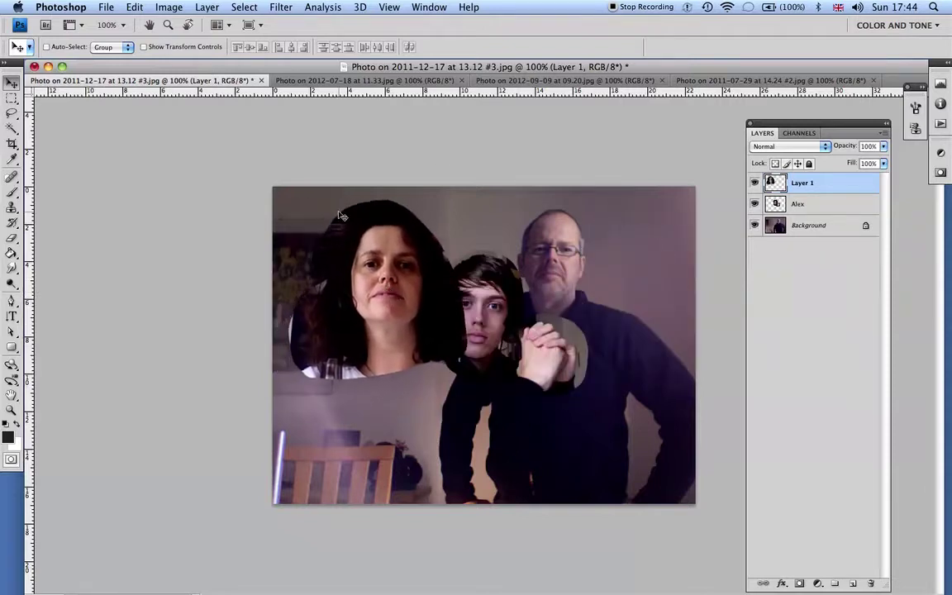
{"action": "left_click", "coordinate": [131, 7]}
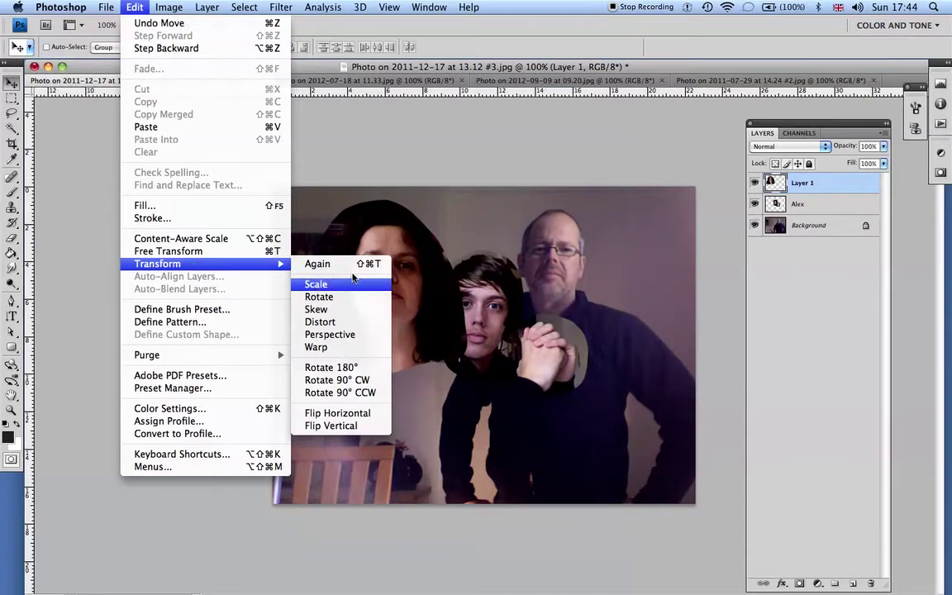
{"action": "left_click", "coordinate": [319, 283]}
{"action": "left_click_drag", "start_coordinate": [285, 199], "coordinate": [322, 231]}
{"action": "left_click_drag", "start_coordinate": [395, 339], "coordinate": [639, 316]}
{"action": "key", "text": "Return"}
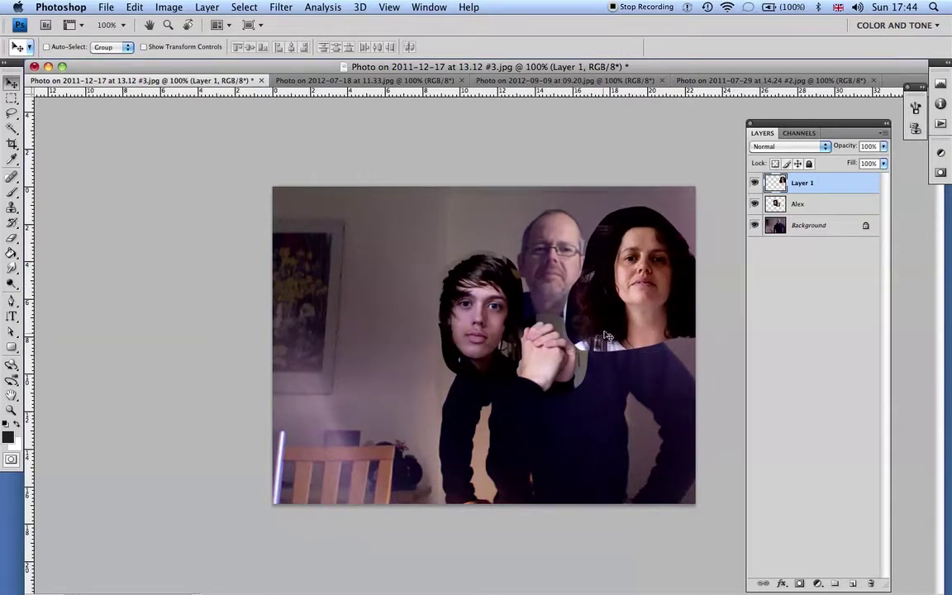
Step: Close the source photo "Photo on 2012-07-18 at 11.33.jpg" and rename the pasted layer with the woman's first name
{"action": "left_click", "coordinate": [320, 80]}
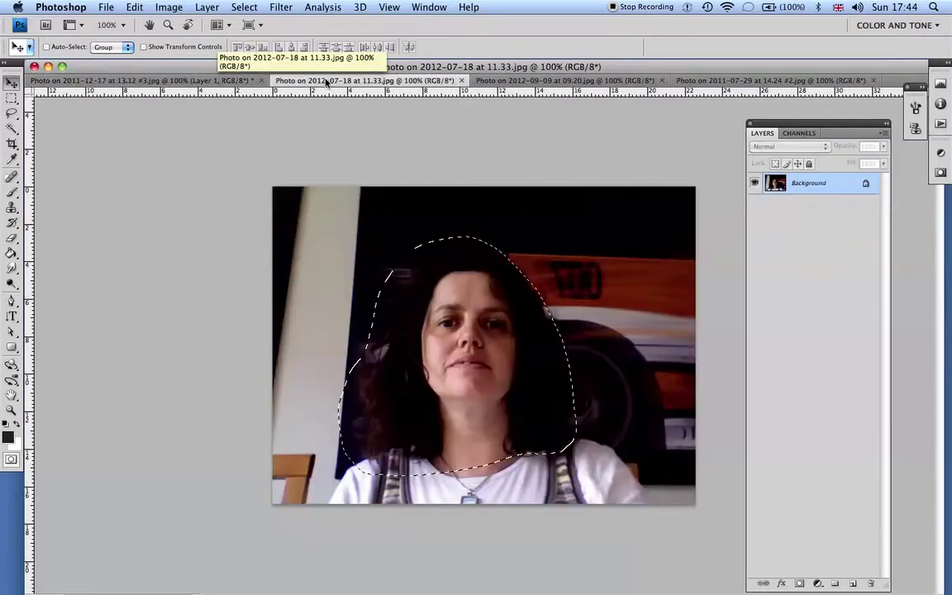
{"action": "left_click", "coordinate": [461, 80]}
{"action": "double_click", "coordinate": [800, 183]}
{"action": "type", "text": "Liz"}
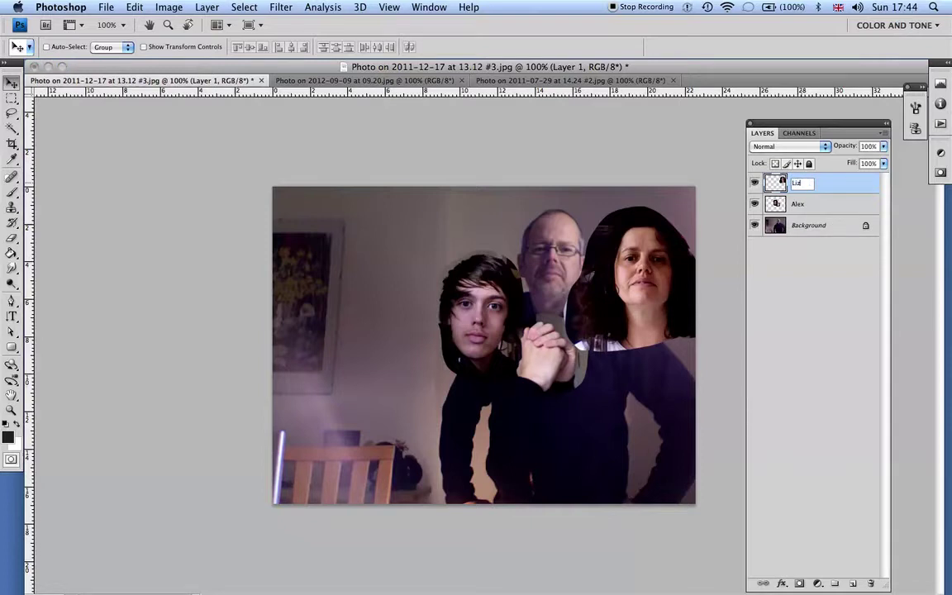
{"action": "key", "text": "Return"}
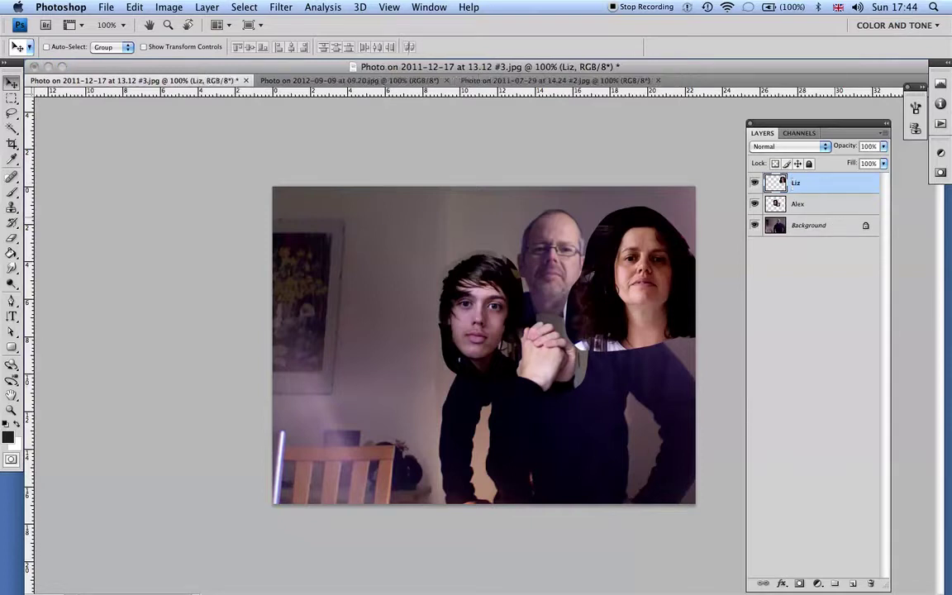
Step: Copy a loose lasso selection of the head of the boy with glasses from "Photo on 2012-09-09 at 09.20.jpg" and close that photo
{"action": "left_click", "coordinate": [319, 83]}
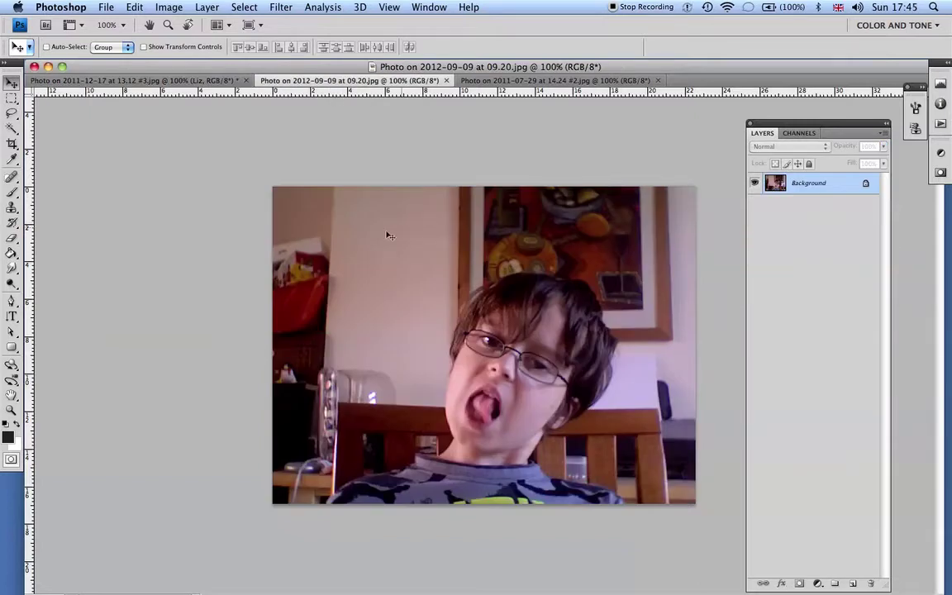
{"action": "left_click", "coordinate": [11, 113]}
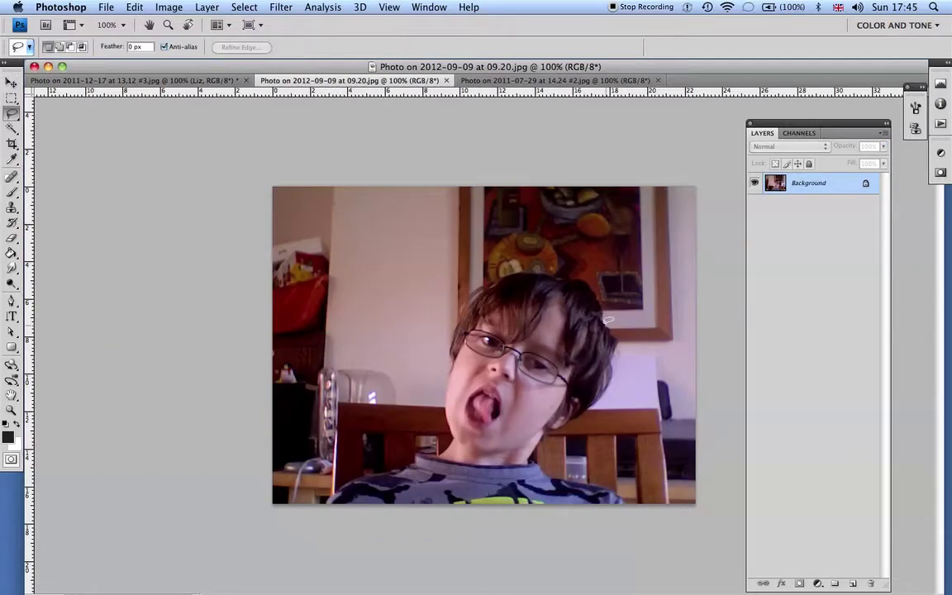
{"action": "mouse_move", "coordinate": [593, 418]}
{"action": "left_mouse_down"}
{"action": "mouse_move", "coordinate": [623, 356]}
{"action": "mouse_move", "coordinate": [615, 304]}
{"action": "mouse_move", "coordinate": [581, 273]}
{"action": "mouse_move", "coordinate": [494, 266]}
{"action": "left_mouse_up"}
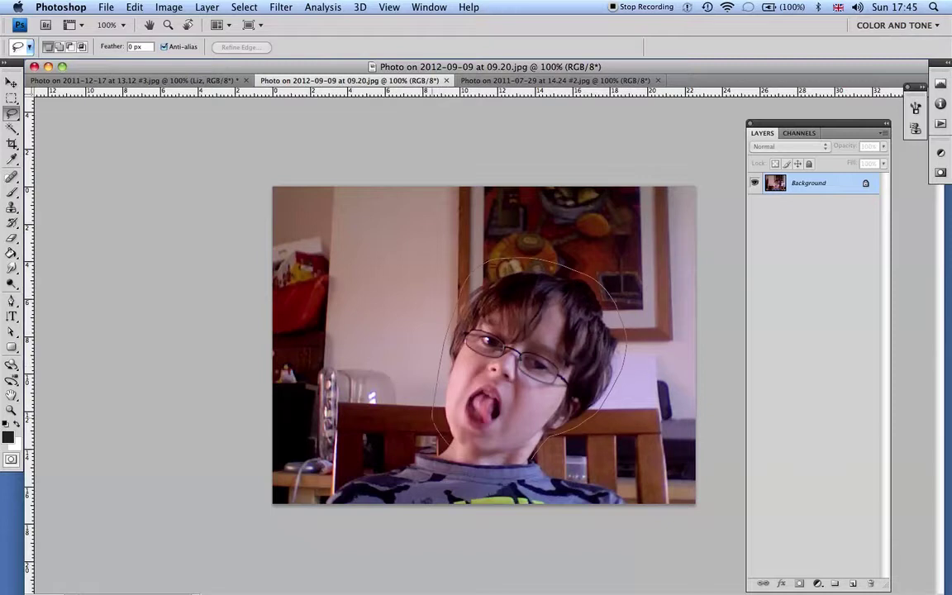
{"action": "left_click_drag", "start_coordinate": [454, 450], "coordinate": [529, 461]}
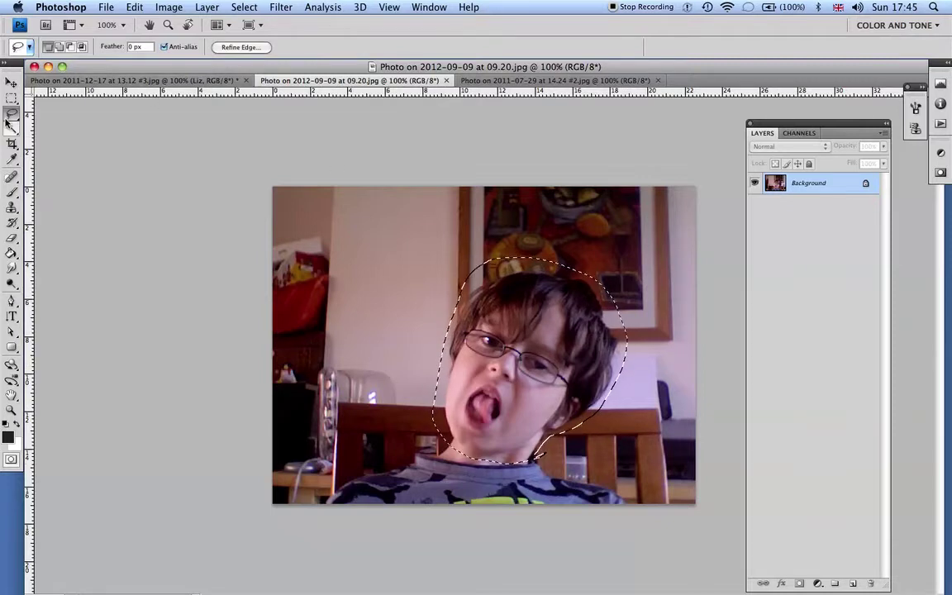
{"action": "left_click", "coordinate": [134, 7]}
{"action": "left_click", "coordinate": [174, 100]}
{"action": "key", "text": "super+w"}
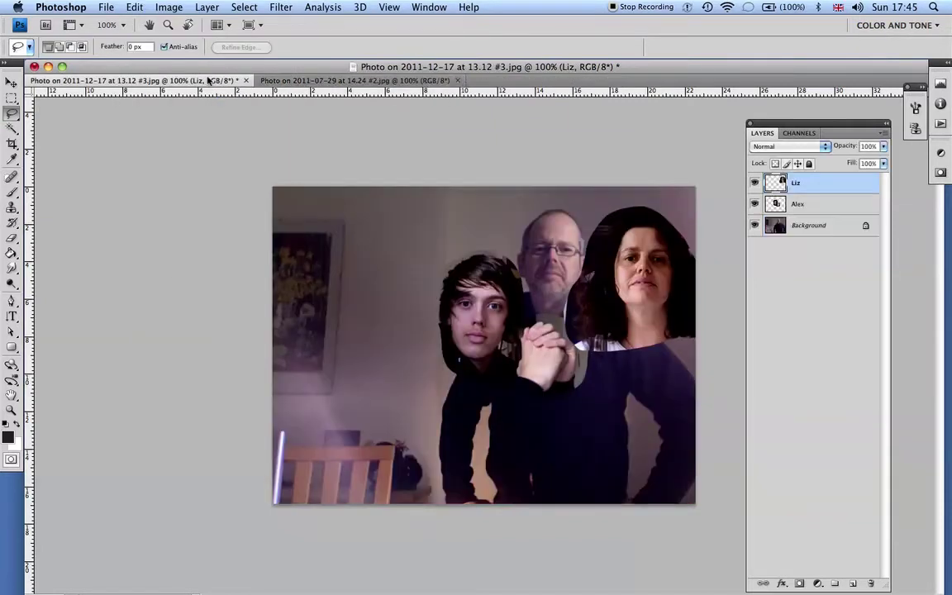
Step: Paste the boy's head into "Photo on 2011-12-17 at 13.12 #3.jpg" and move it to the photo's lower-right corner
{"action": "left_click", "coordinate": [135, 7]}
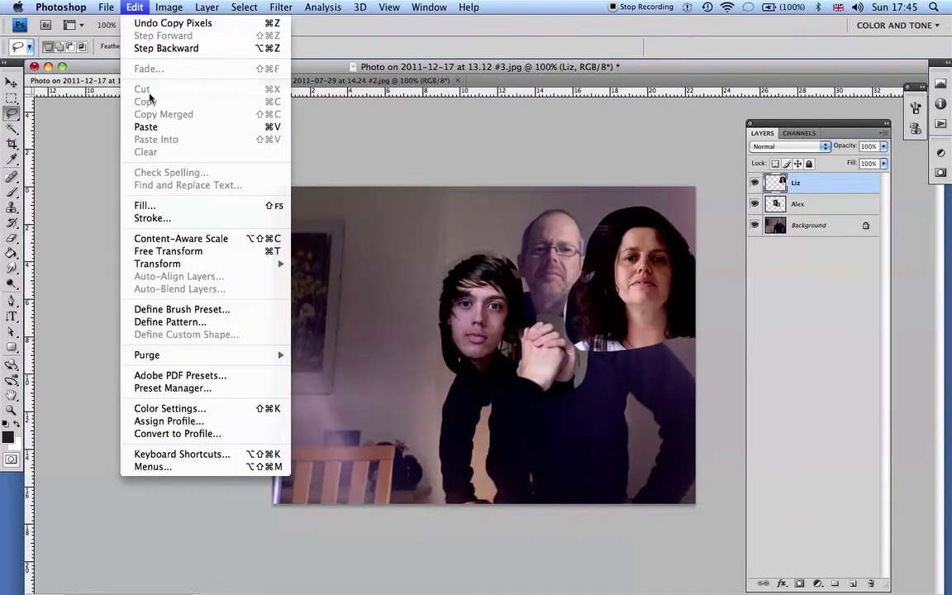
{"action": "left_click", "coordinate": [154, 129]}
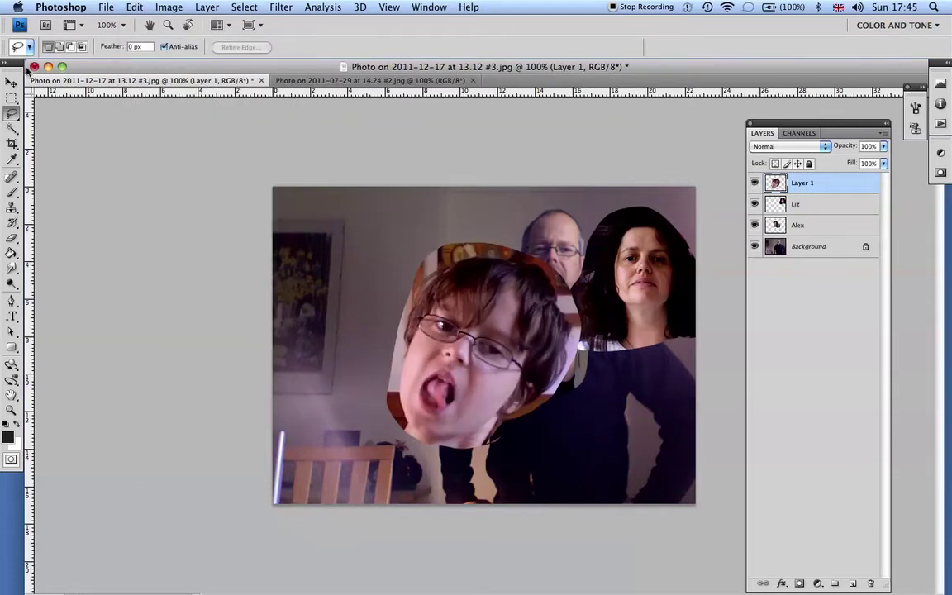
{"action": "left_click", "coordinate": [11, 83]}
{"action": "left_click_drag", "start_coordinate": [487, 376], "coordinate": [623, 439]}
Step: Scale the head of the boy with glasses to about 62% and place it just below the woman's face
{"action": "left_click", "coordinate": [135, 8]}
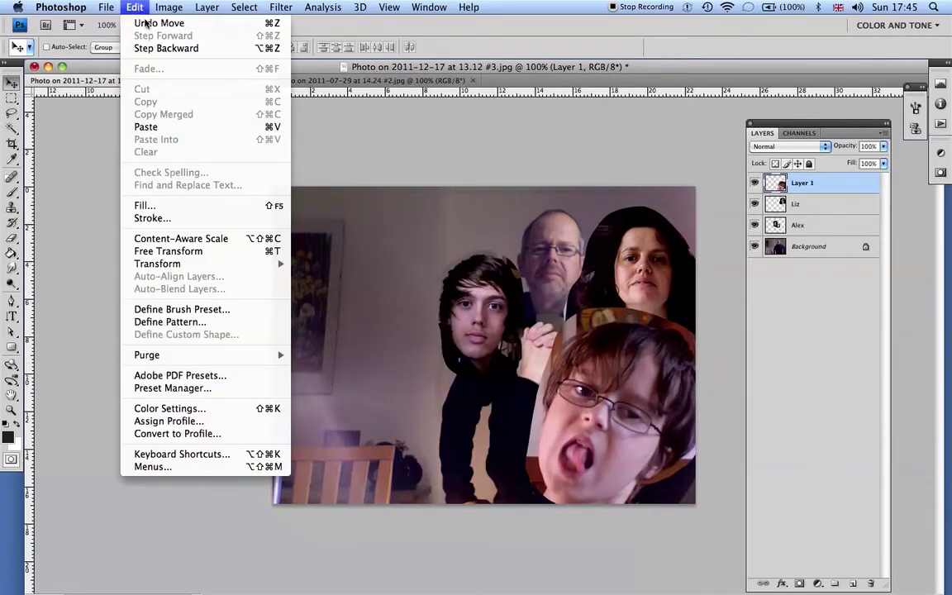
{"action": "mouse_move", "coordinate": [177, 263]}
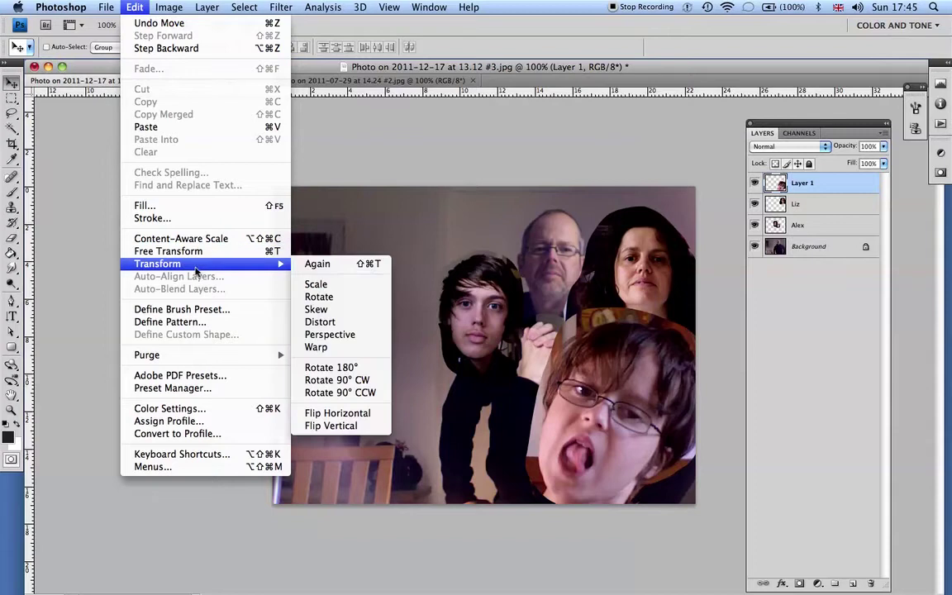
{"action": "left_click", "coordinate": [316, 284]}
{"action": "left_click_drag", "start_coordinate": [524, 312], "coordinate": [592, 376]}
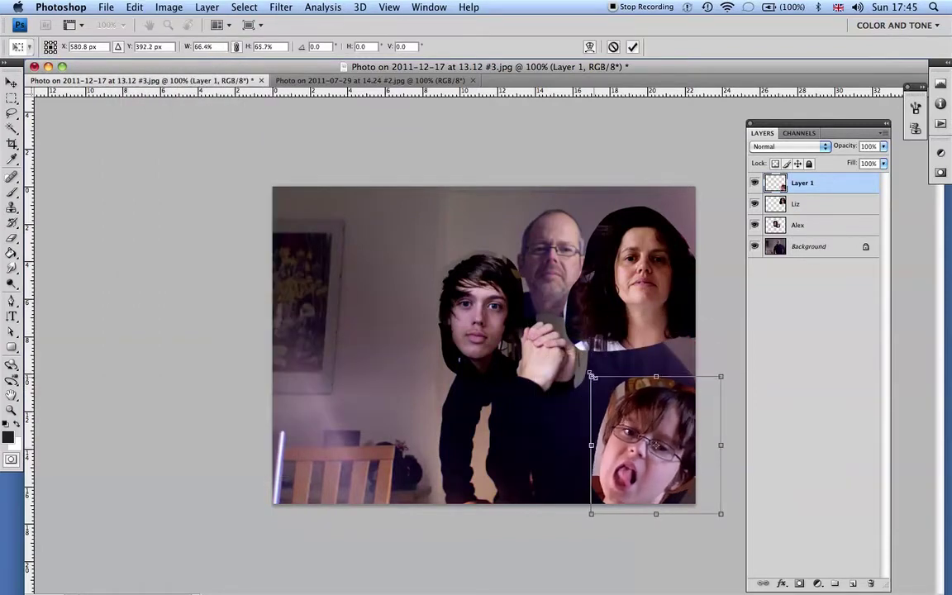
{"action": "left_click_drag", "start_coordinate": [640, 472], "coordinate": [608, 399]}
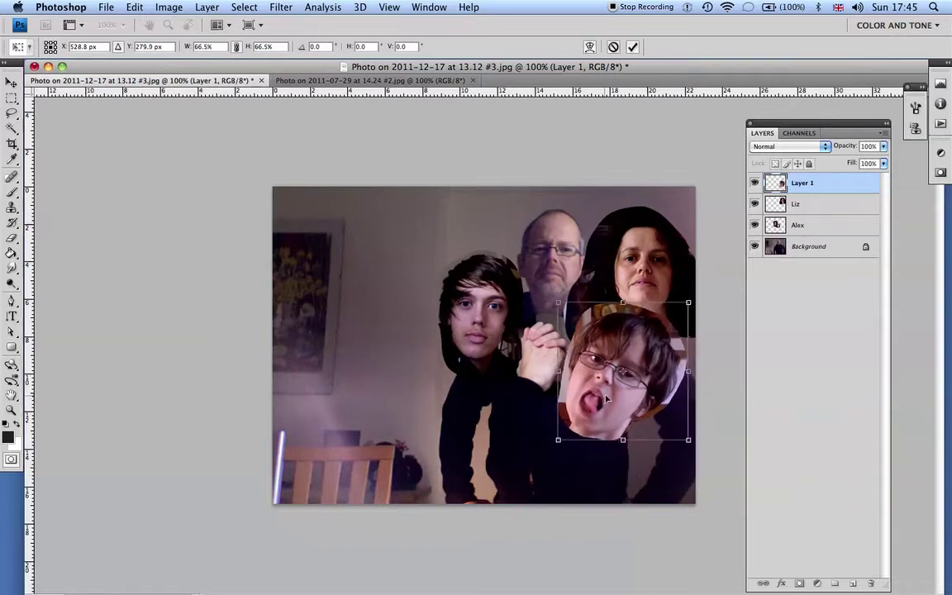
{"action": "left_click_drag", "start_coordinate": [558, 302], "coordinate": [567, 314]}
{"action": "left_click_drag", "start_coordinate": [611, 414], "coordinate": [568, 427]}
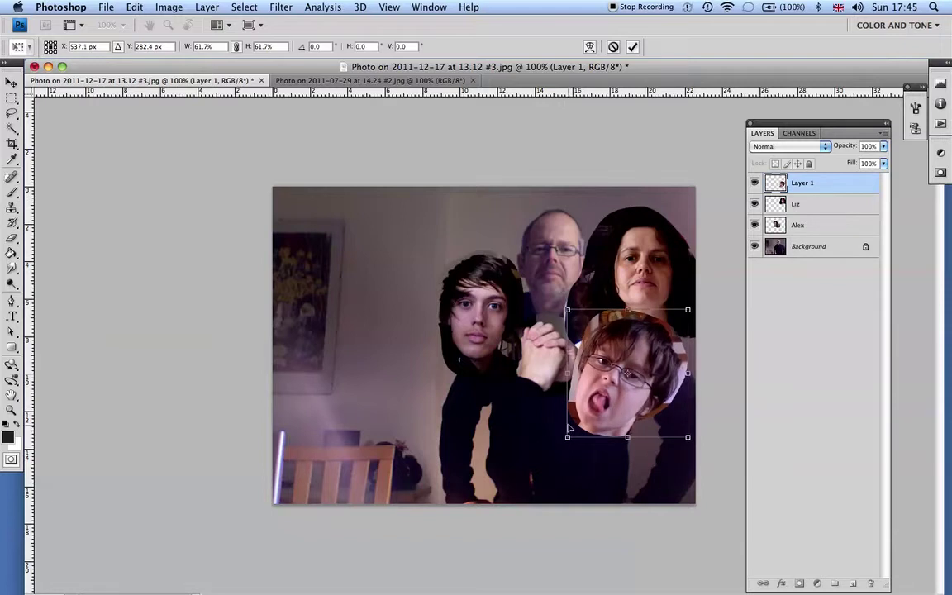
{"action": "key", "text": "Return"}
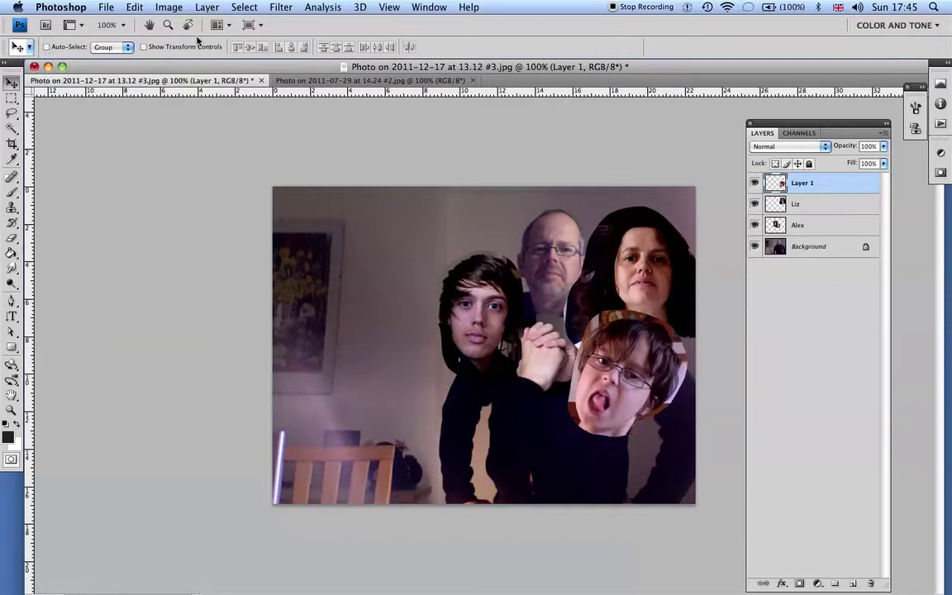
Step: Rename the pasted layer with the first name of the boy with glasses
{"action": "double_click", "coordinate": [806, 187]}
{"action": "key", "text": "BackSpace"}
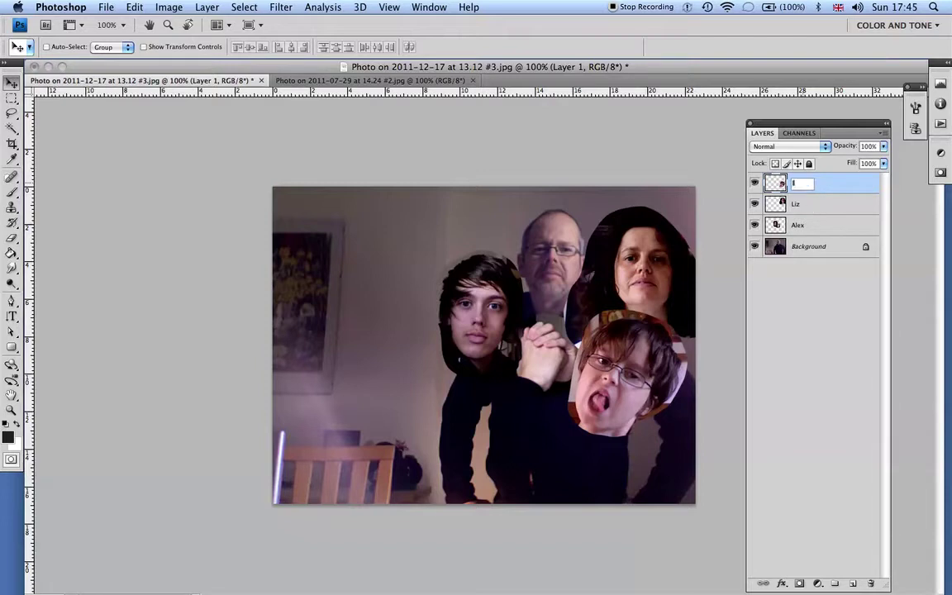
{"action": "key", "text": "Return"}
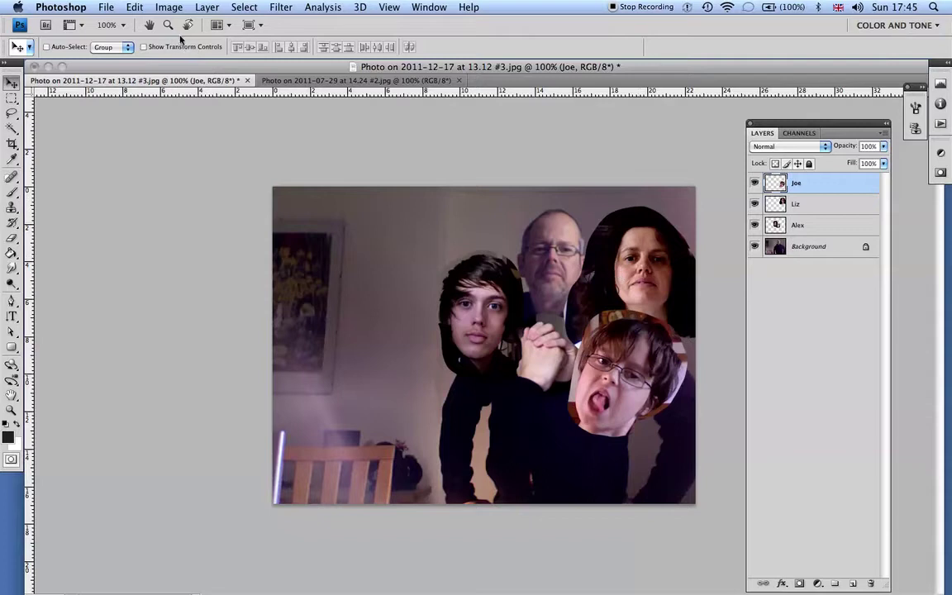
Step: Lasso loosely around the sepia boy's head in "Photo on 2011-07-29 at 14.24 #2.jpg" and copy the selection
{"action": "left_click", "coordinate": [341, 80]}
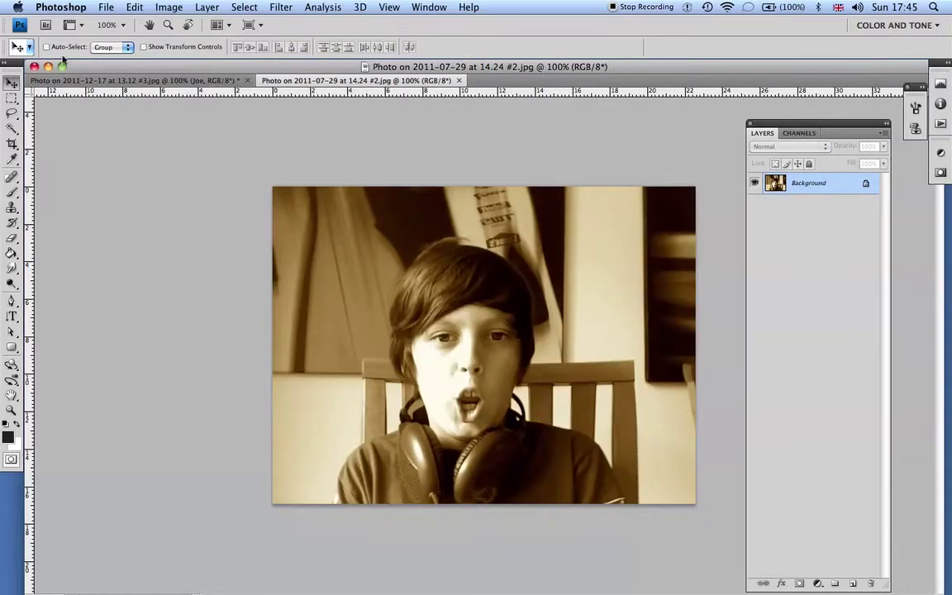
{"action": "left_click", "coordinate": [12, 113]}
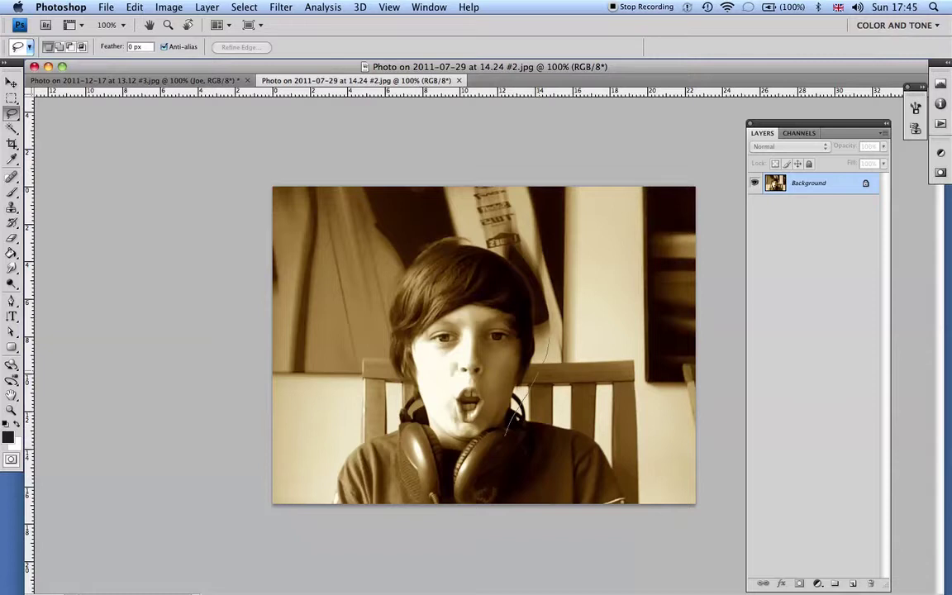
{"action": "mouse_move", "coordinate": [506, 434]}
{"action": "left_mouse_down"}
{"action": "mouse_move", "coordinate": [466, 454]}
{"action": "mouse_move", "coordinate": [392, 393]}
{"action": "mouse_move", "coordinate": [381, 280]}
{"action": "mouse_move", "coordinate": [500, 239]}
{"action": "mouse_move", "coordinate": [505, 434]}
{"action": "left_mouse_up"}
{"action": "left_click", "coordinate": [135, 6]}
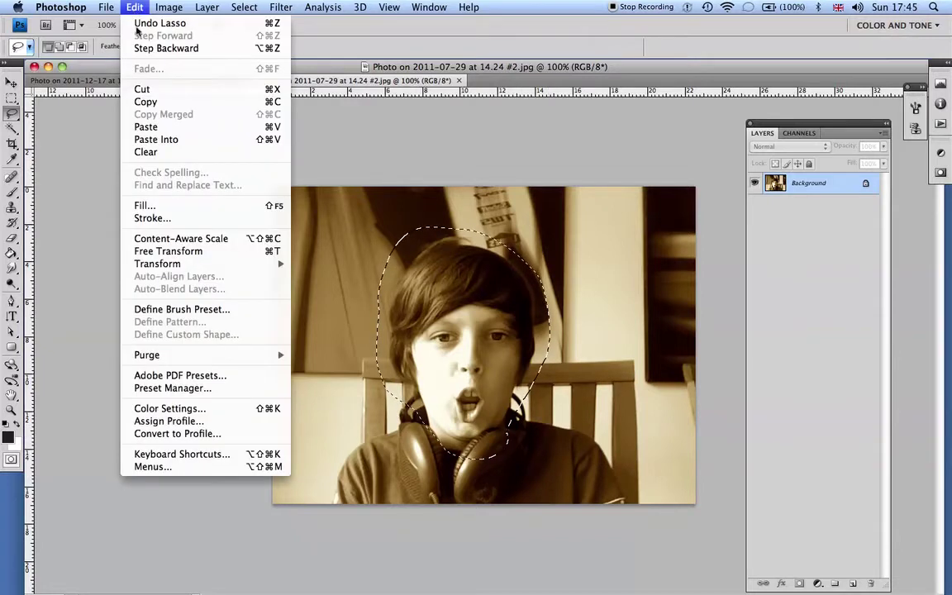
{"action": "left_click", "coordinate": [154, 103]}
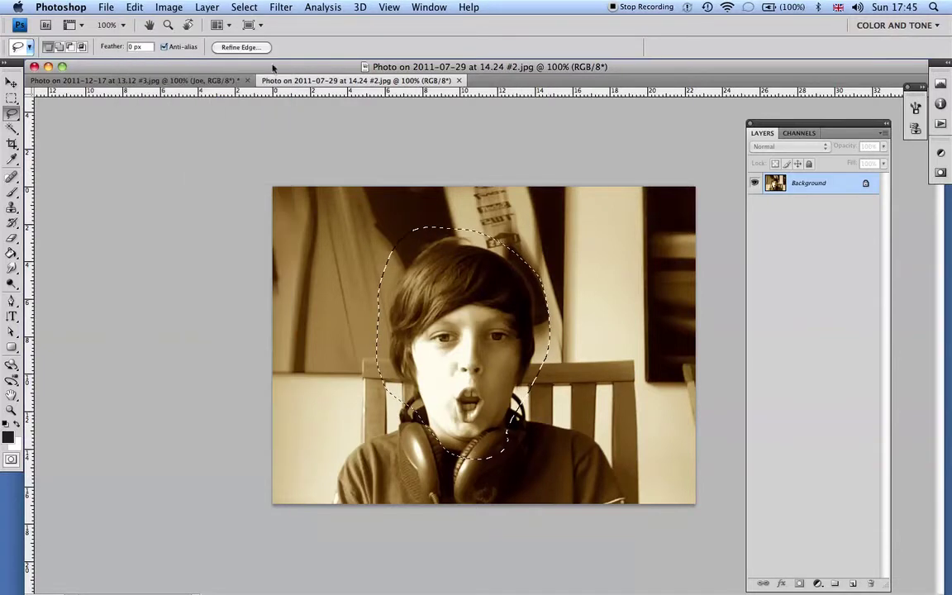
Step: Paste the sepia boy's head into "Photo on 2011-12-17 at 13.12 #3.jpg"
{"action": "left_click", "coordinate": [198, 81]}
{"action": "left_click", "coordinate": [134, 7]}
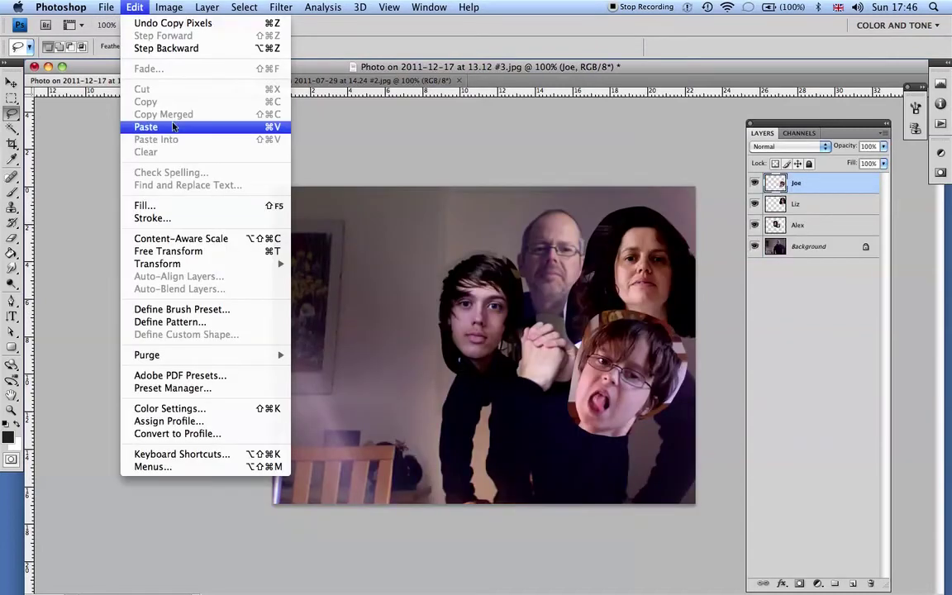
{"action": "left_click", "coordinate": [164, 128]}
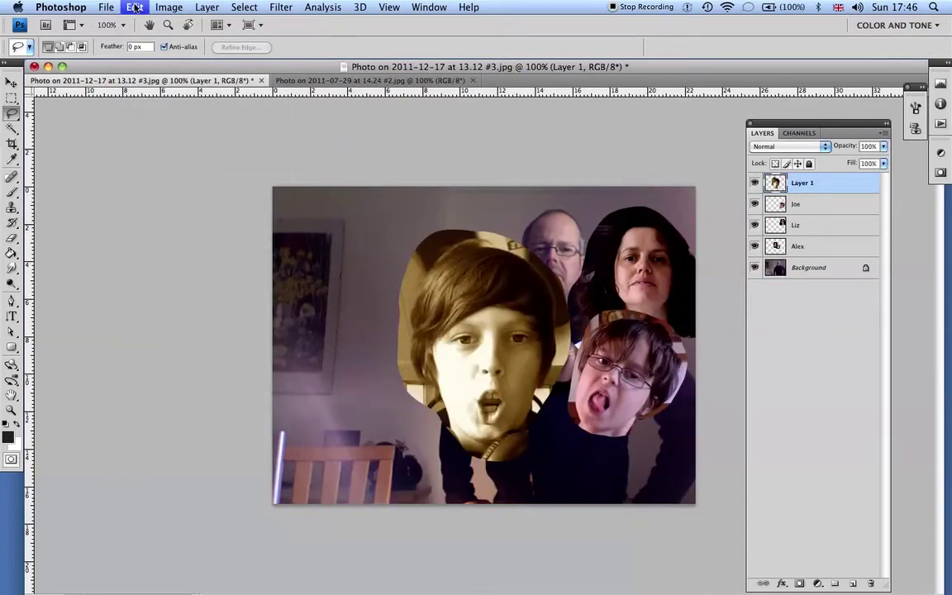
Step: Scale the sepia boy's head to about 63% and place it below the clasped hands, near the photo's bottom edge
{"action": "left_click", "coordinate": [134, 8]}
{"action": "mouse_move", "coordinate": [190, 264]}
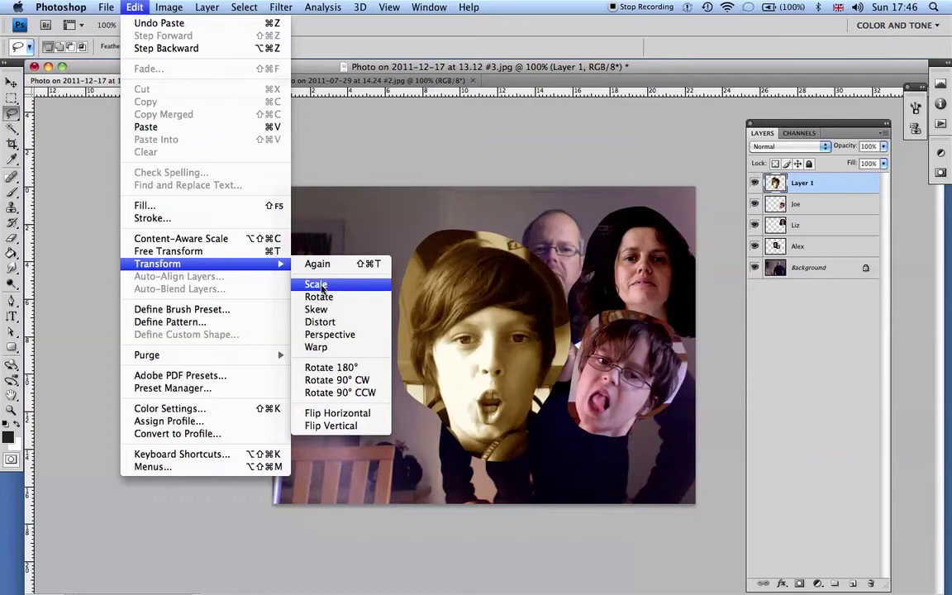
{"action": "left_click", "coordinate": [322, 287]}
{"action": "left_click_drag", "start_coordinate": [399, 235], "coordinate": [474, 321]}
{"action": "left_click_drag", "start_coordinate": [508, 369], "coordinate": [511, 406]}
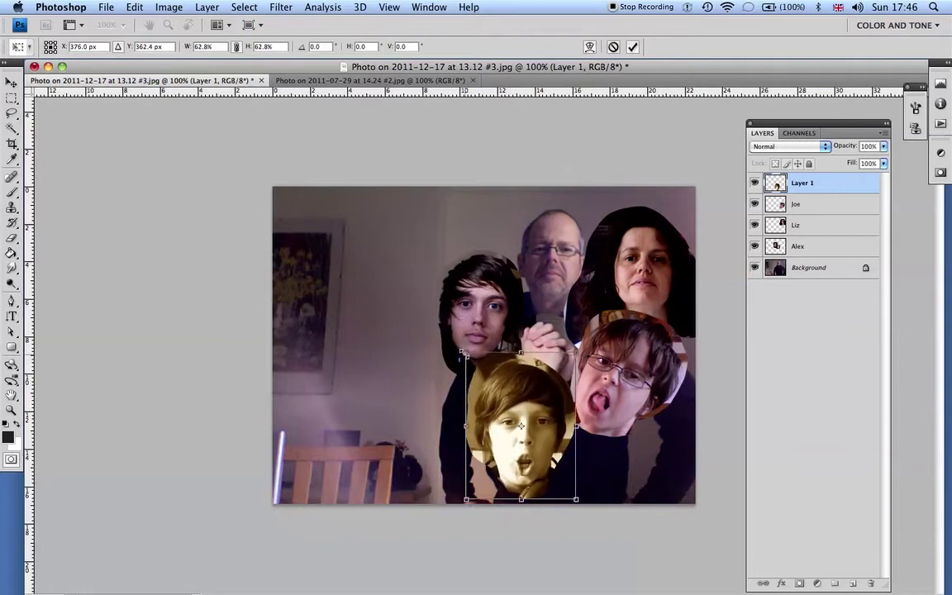
{"action": "key", "text": "Return"}
Step: Rename the new top layer with the sepia boy's first name
{"action": "key", "text": "l"}
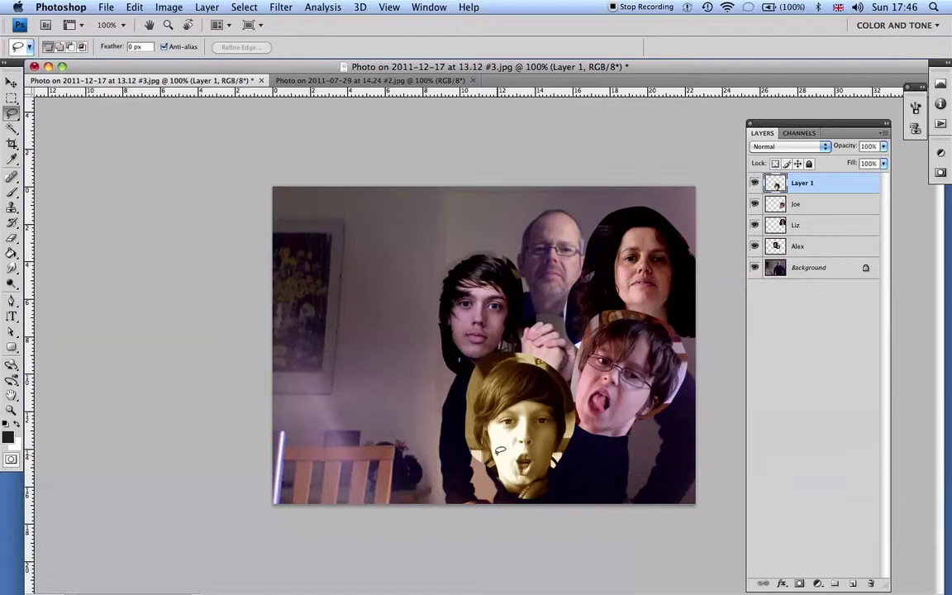
{"action": "double_click", "coordinate": [800, 185]}
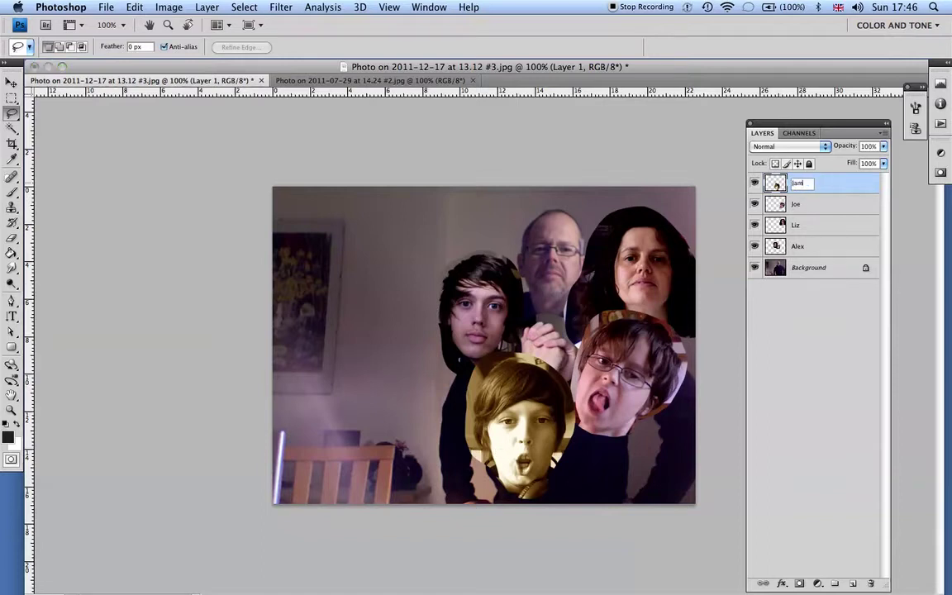
{"action": "key", "text": "Return"}
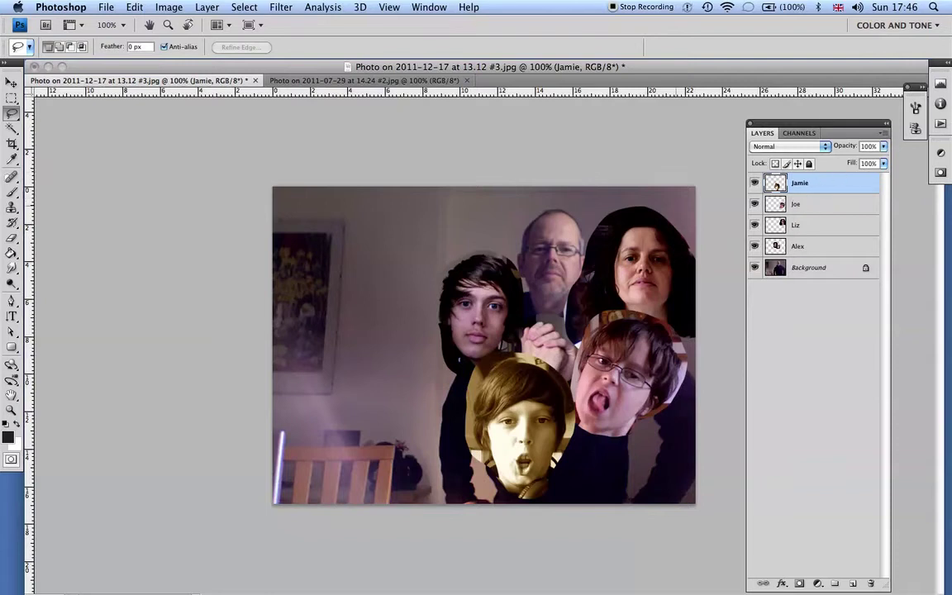
Step: Select the teenager's layer and move his head and hands higher, beside the man's face
{"action": "left_click", "coordinate": [11, 82]}
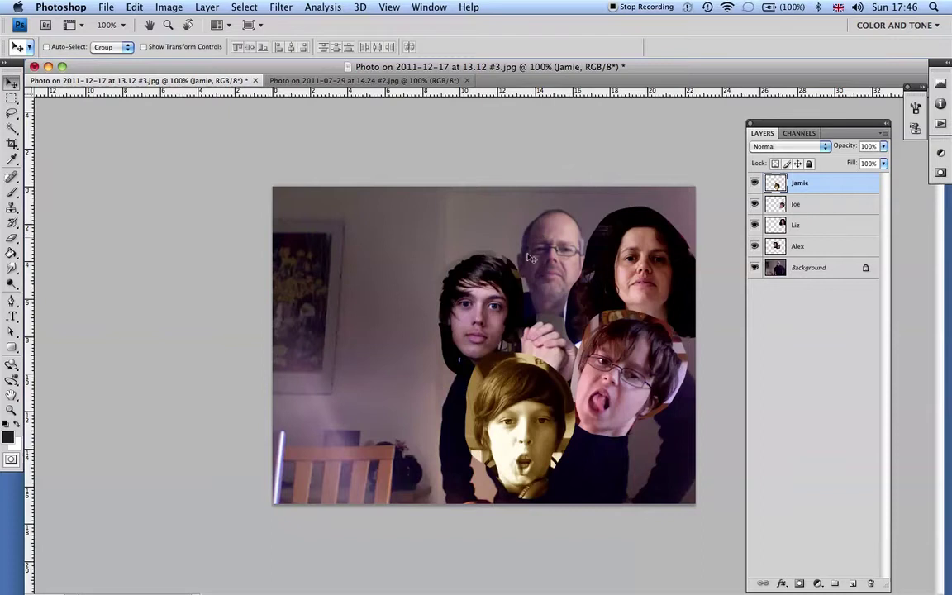
{"action": "left_click_drag", "start_coordinate": [479, 327], "coordinate": [496, 316]}
{"action": "left_click", "coordinate": [823, 248]}
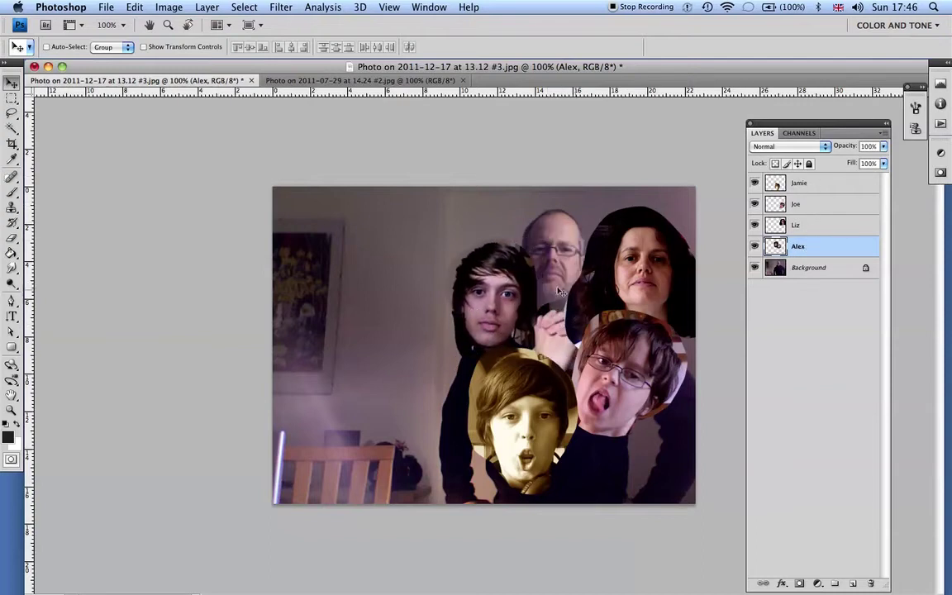
{"action": "left_click_drag", "start_coordinate": [477, 307], "coordinate": [477, 283]}
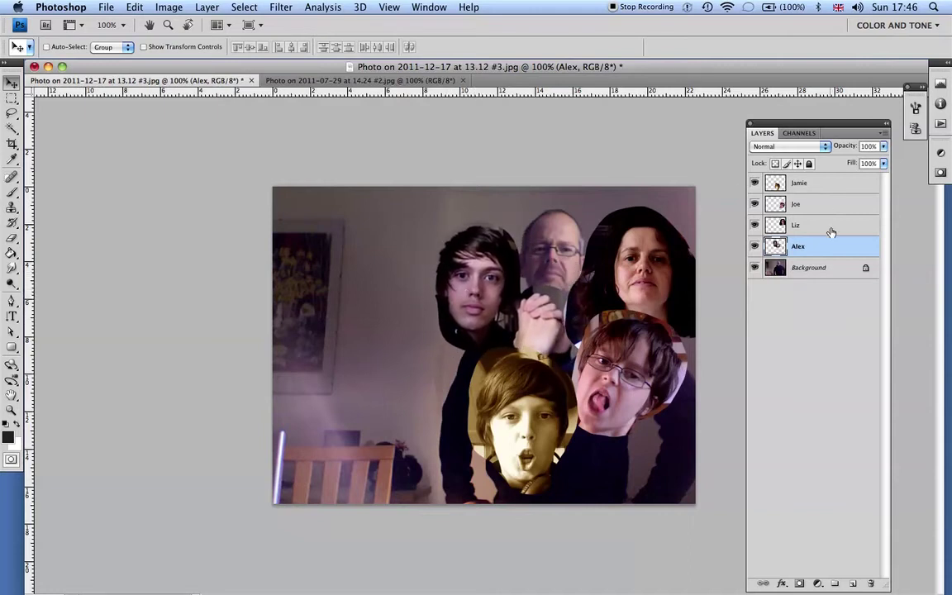
Step: Restack the layers with the sepia boy's on top and the teenager's directly beneath it, and slightly adjust both heads' positions
{"action": "left_click_drag", "start_coordinate": [827, 248], "coordinate": [829, 179]}
{"action": "mouse_move", "coordinate": [480, 292]}
{"action": "left_mouse_down"}
{"action": "mouse_move", "coordinate": [559, 337]}
{"action": "mouse_move", "coordinate": [628, 274]}
{"action": "mouse_move", "coordinate": [516, 455]}
{"action": "mouse_move", "coordinate": [592, 304]}
{"action": "mouse_move", "coordinate": [479, 363]}
{"action": "mouse_move", "coordinate": [474, 296]}
{"action": "mouse_move", "coordinate": [464, 285]}
{"action": "mouse_move", "coordinate": [488, 306]}
{"action": "left_mouse_up"}
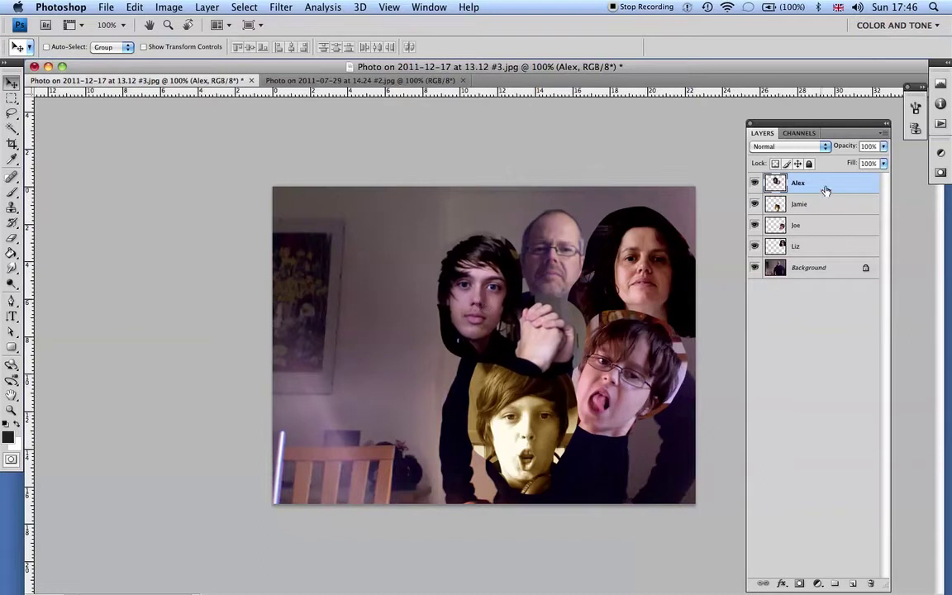
{"action": "left_click_drag", "start_coordinate": [824, 203], "coordinate": [818, 176]}
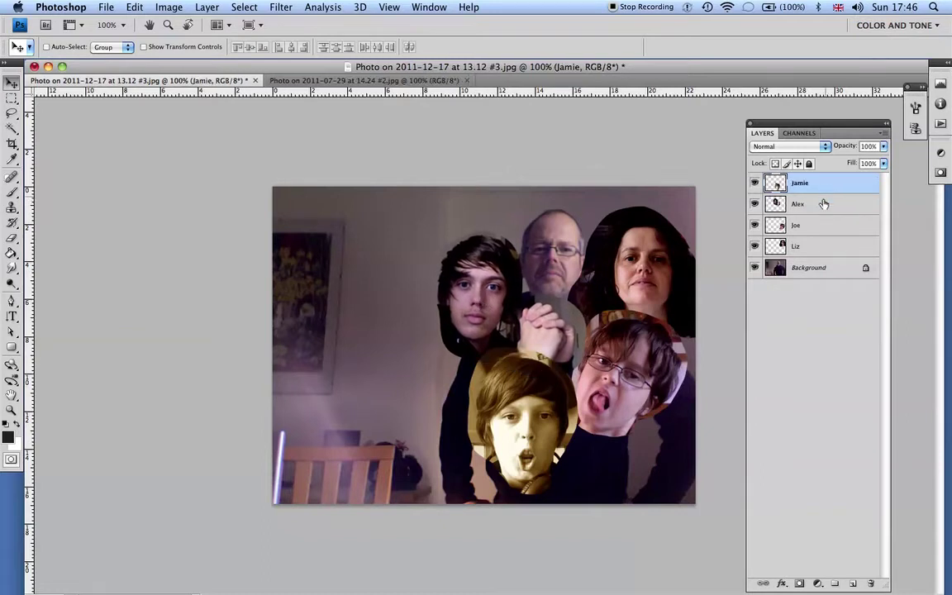
{"action": "mouse_move", "coordinate": [510, 393]}
{"action": "left_mouse_down"}
{"action": "mouse_move", "coordinate": [494, 387]}
{"action": "mouse_move", "coordinate": [509, 396]}
{"action": "left_mouse_up"}
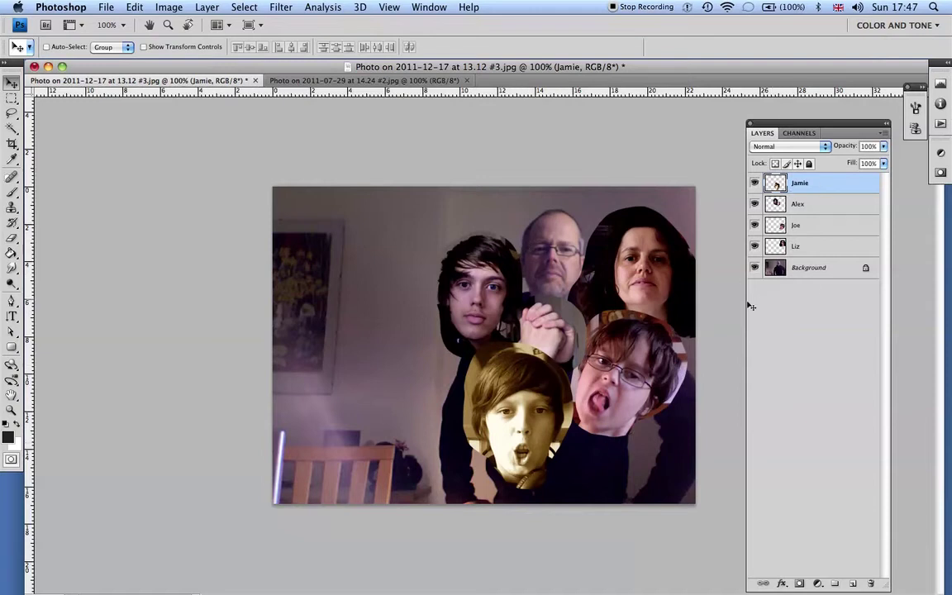
Step: Crop the image tightly around the group of five people, cutting away the empty wall, picture frame and chair beside them
{"action": "left_click", "coordinate": [12, 144]}
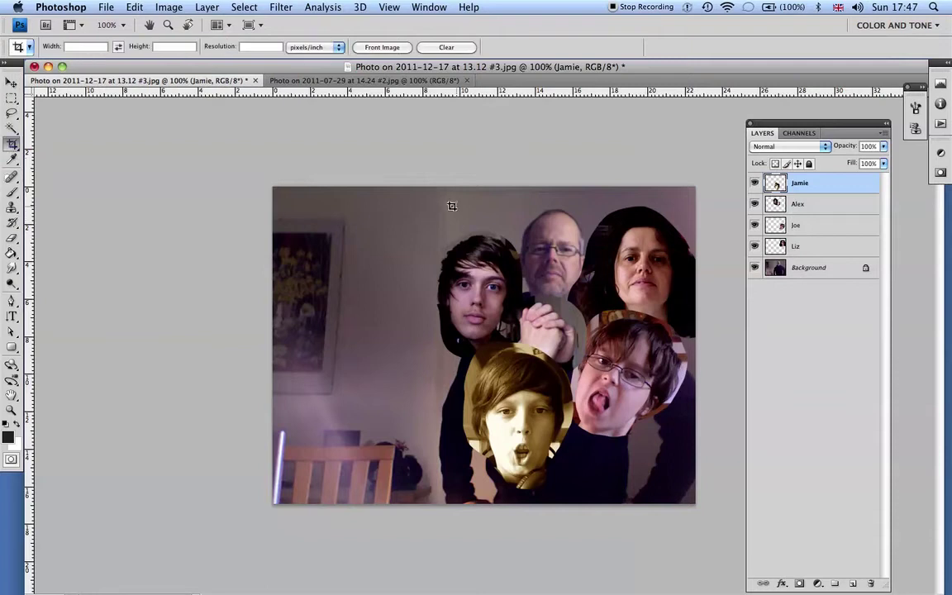
{"action": "left_click_drag", "start_coordinate": [623, 471], "coordinate": [695, 487]}
{"action": "key", "text": "Return"}
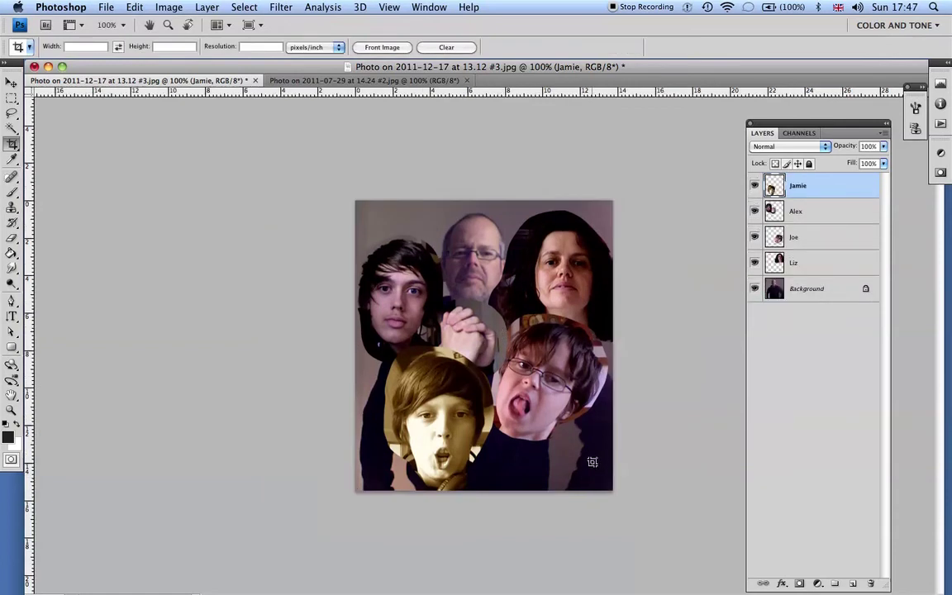
Step: Save a JPEG copy of the montage to the Desktop as familypicture.jpg, at Maximum quality 12 with the Progressive format option
{"action": "left_click", "coordinate": [107, 8]}
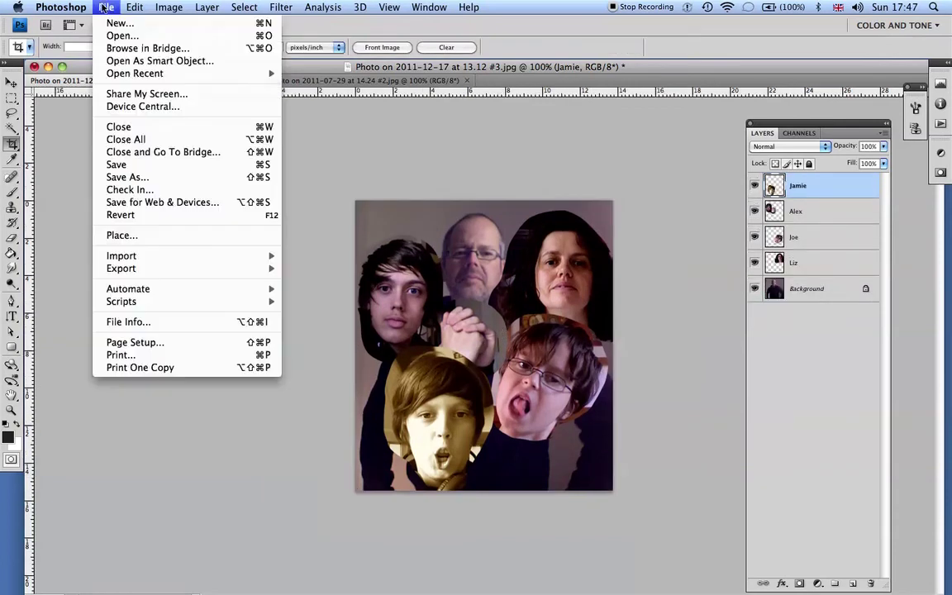
{"action": "left_click", "coordinate": [124, 165]}
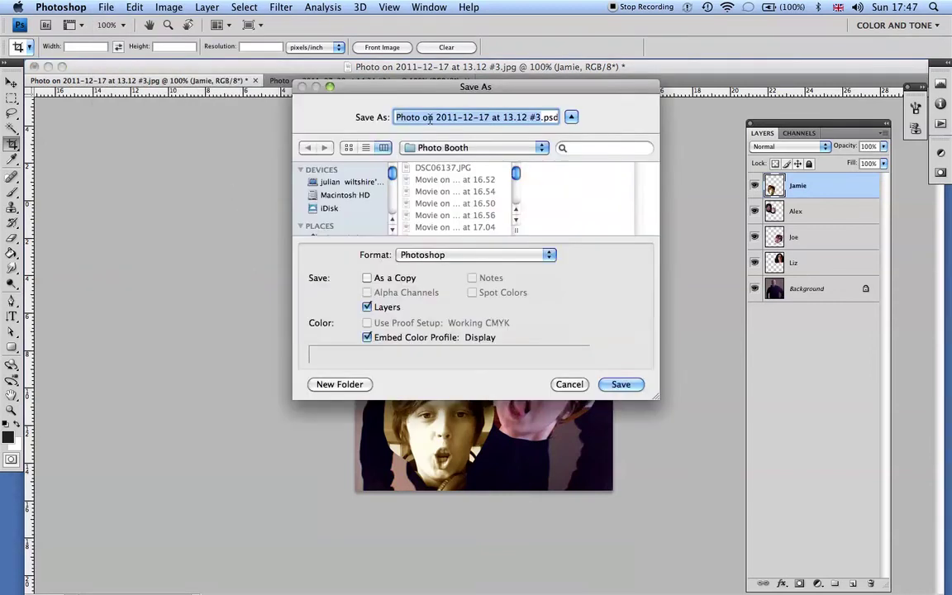
{"action": "left_click", "coordinate": [446, 256]}
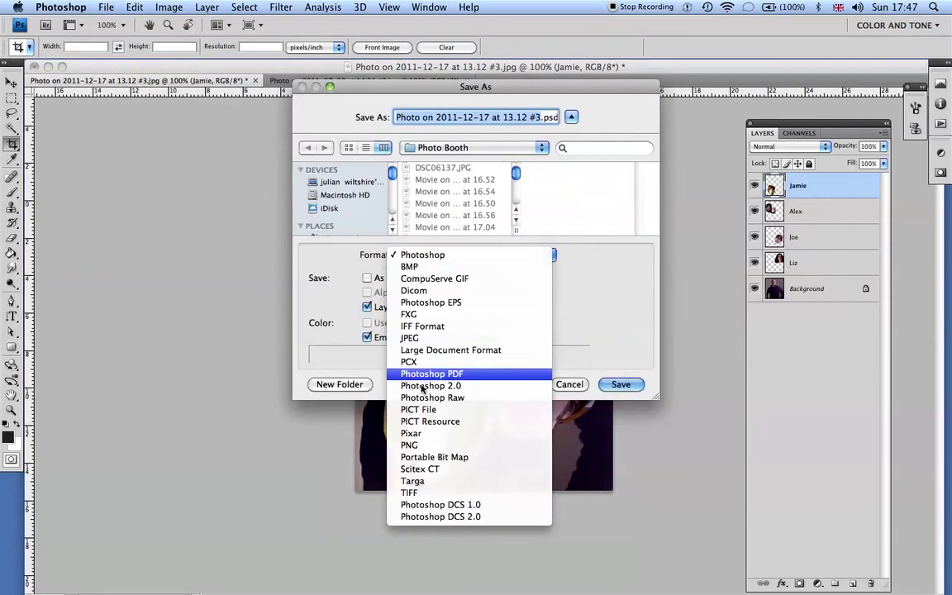
{"action": "left_click", "coordinate": [423, 338]}
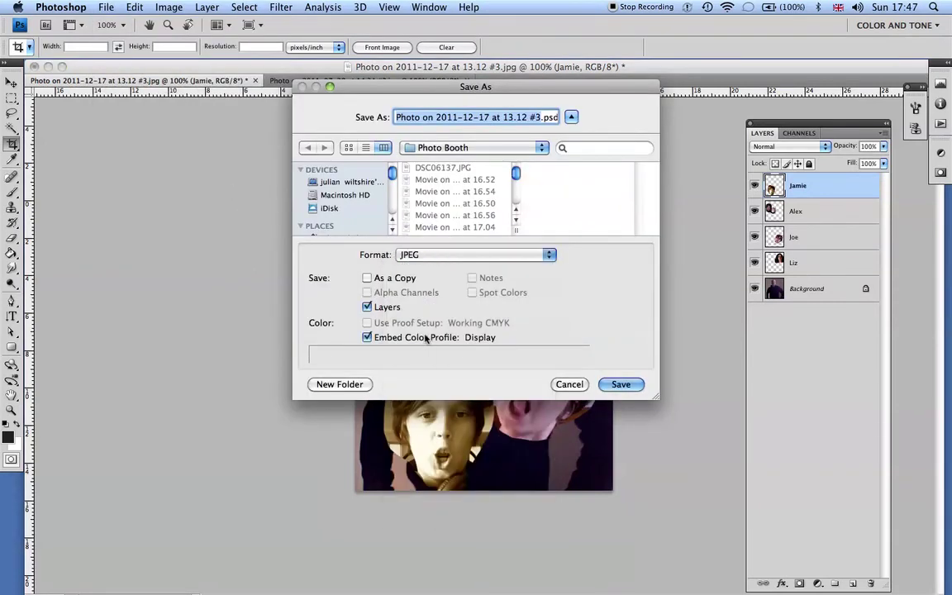
{"action": "left_click", "coordinate": [434, 148]}
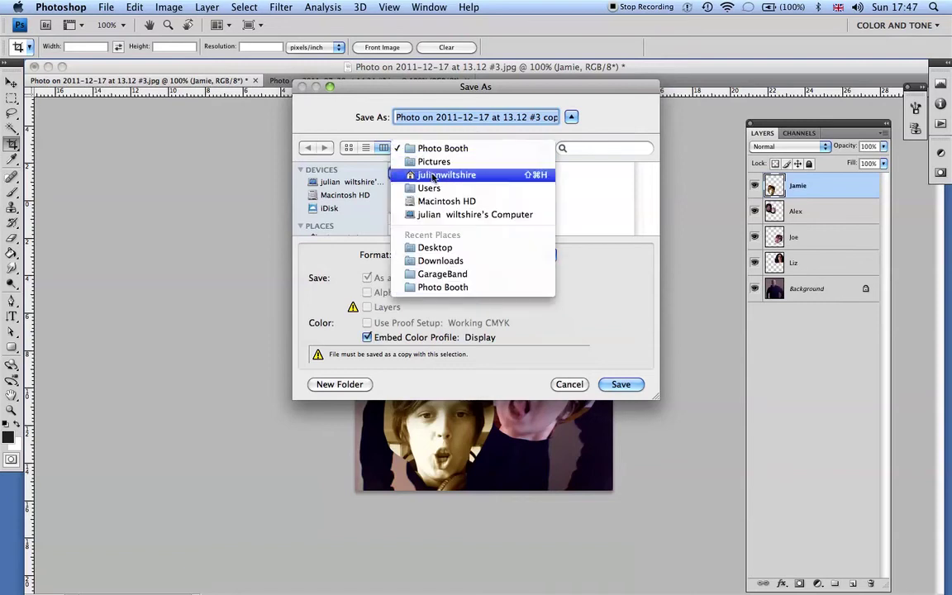
{"action": "left_click", "coordinate": [435, 247]}
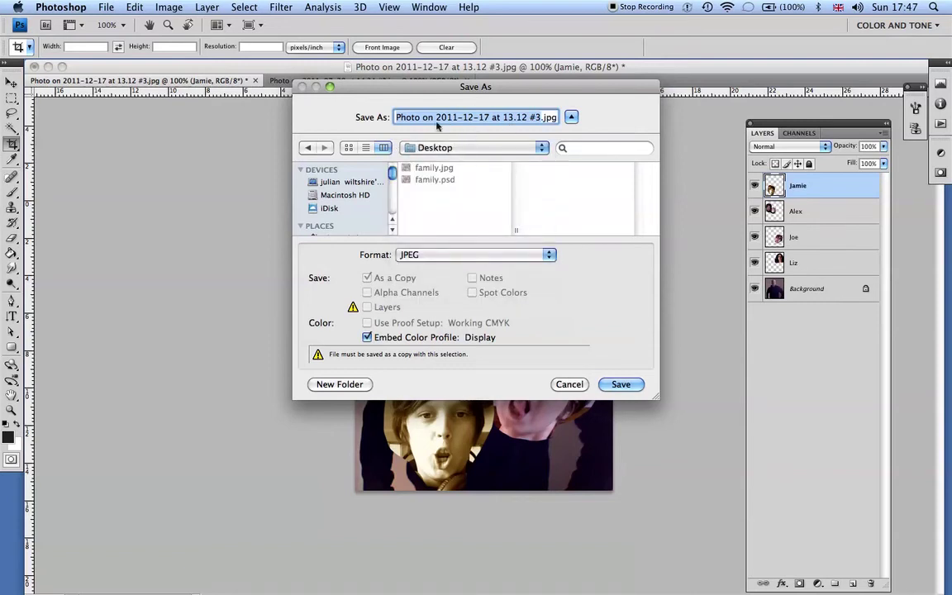
{"action": "type", "text": "familypicture"}
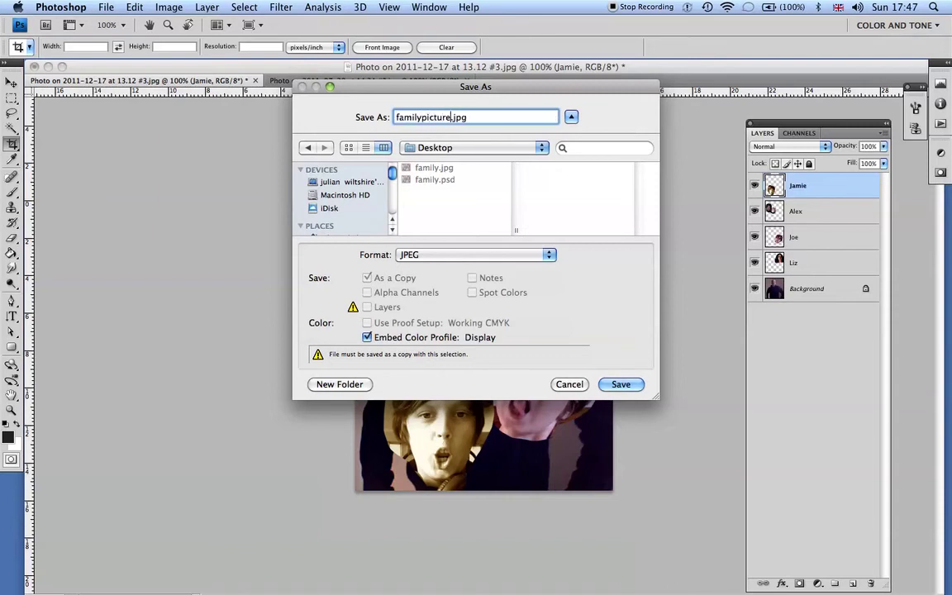
{"action": "left_click", "coordinate": [620, 384]}
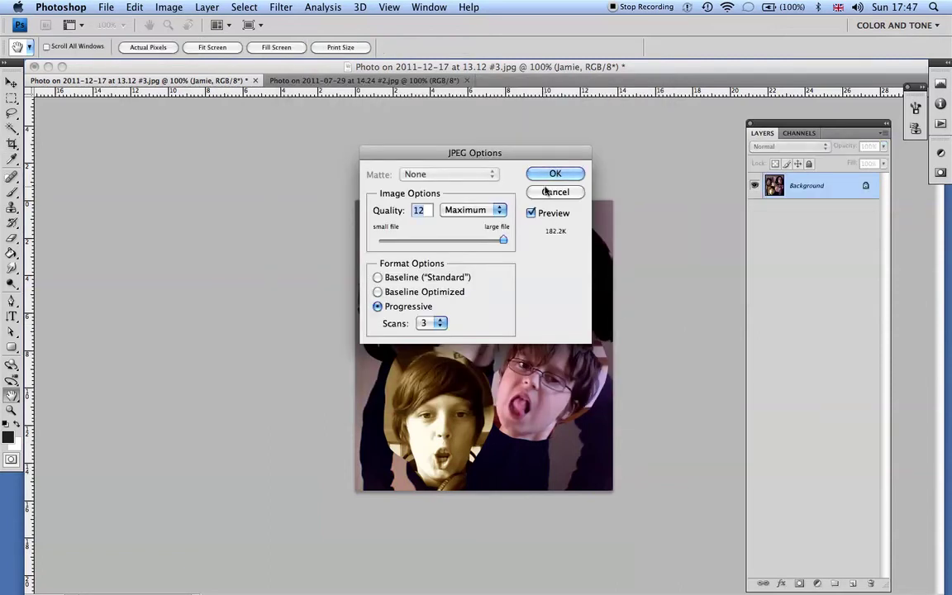
{"action": "key", "text": "Return"}
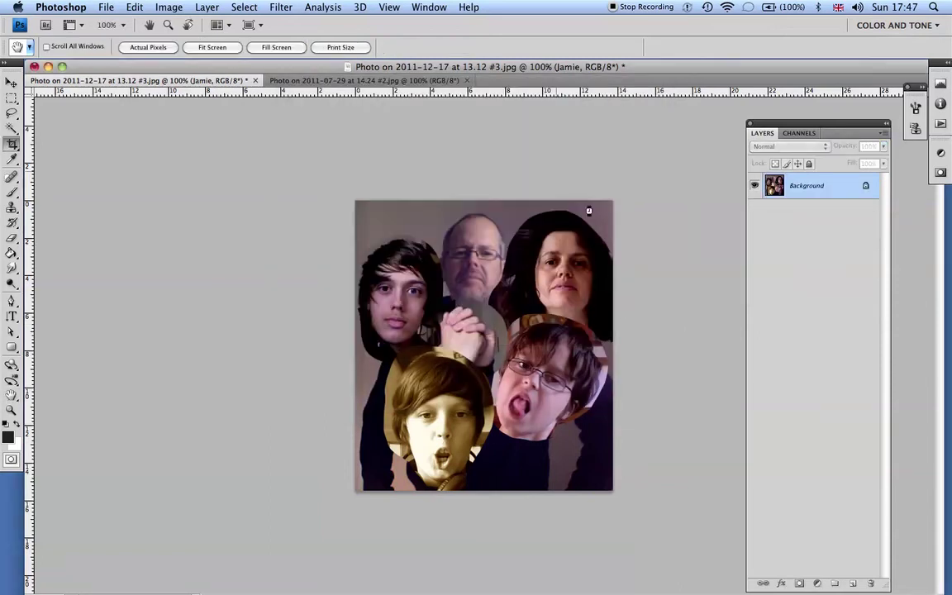
{"action": "key", "text": "c"}
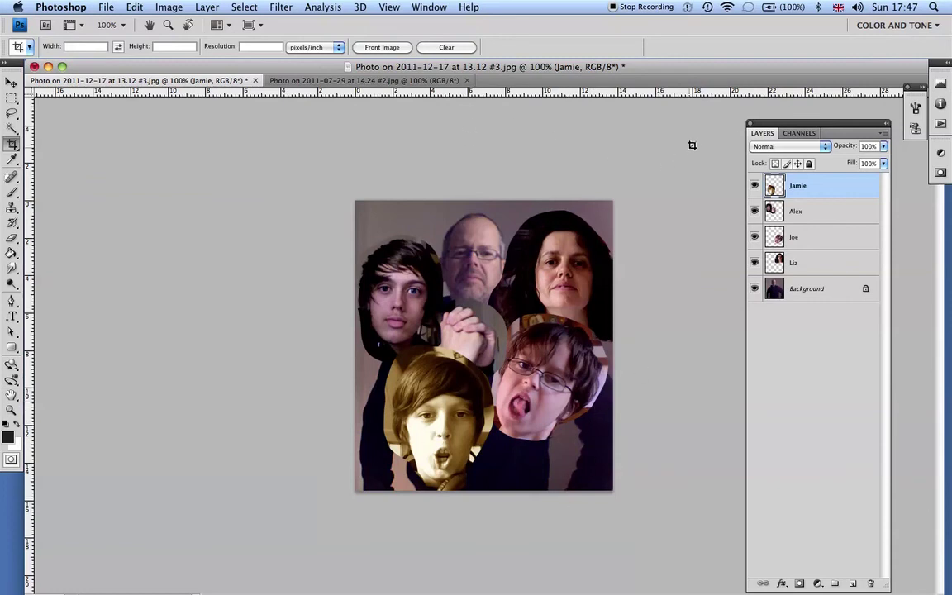
Step: Save the layered montage to the Desktop in Photoshop format as familypic.psd, keeping the layers
{"action": "left_click", "coordinate": [106, 7]}
{"action": "left_click", "coordinate": [163, 176]}
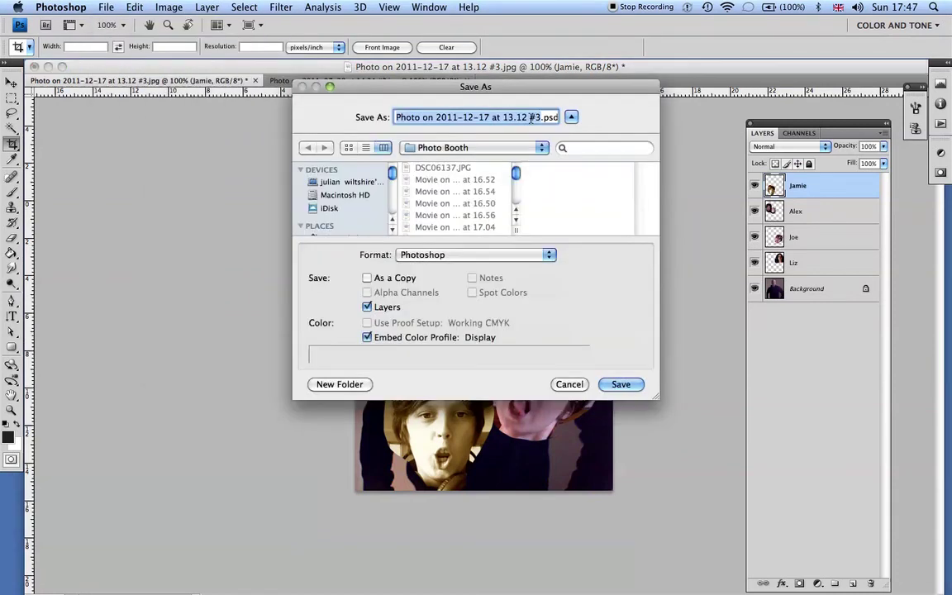
{"action": "left_click", "coordinate": [454, 148]}
{"action": "left_click", "coordinate": [448, 251]}
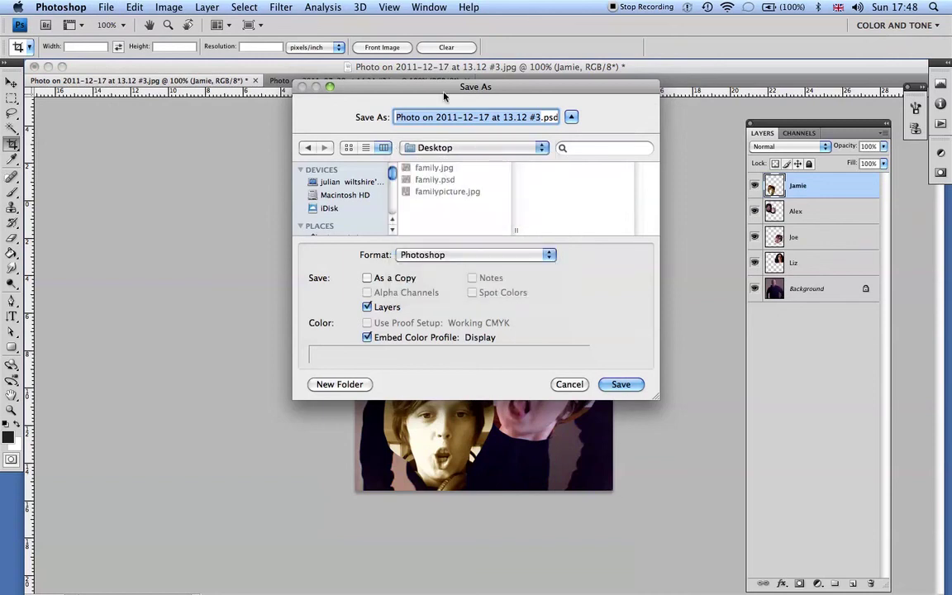
{"action": "type", "text": "familypic"}
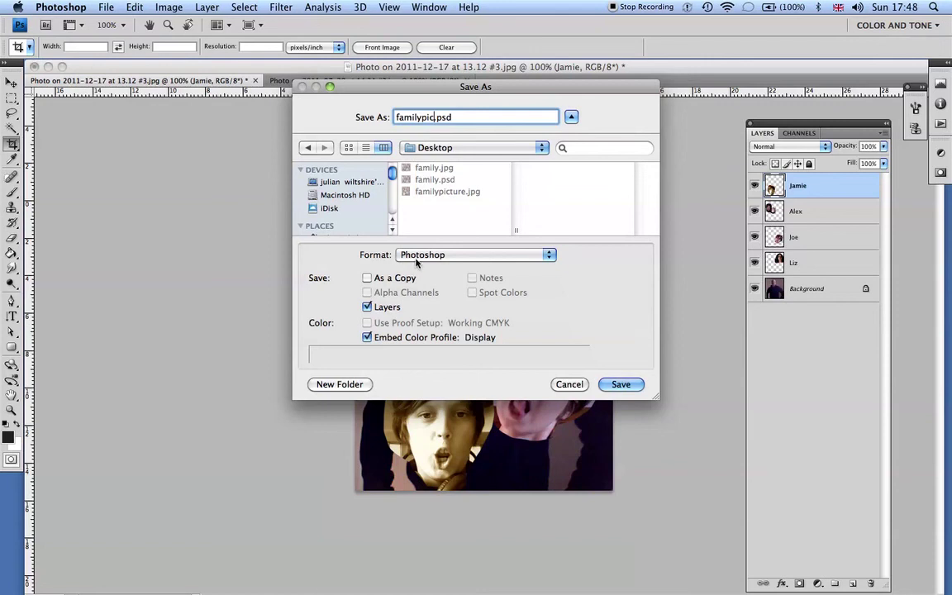
{"action": "left_click", "coordinate": [620, 385]}
{"action": "left_click", "coordinate": [623, 212]}
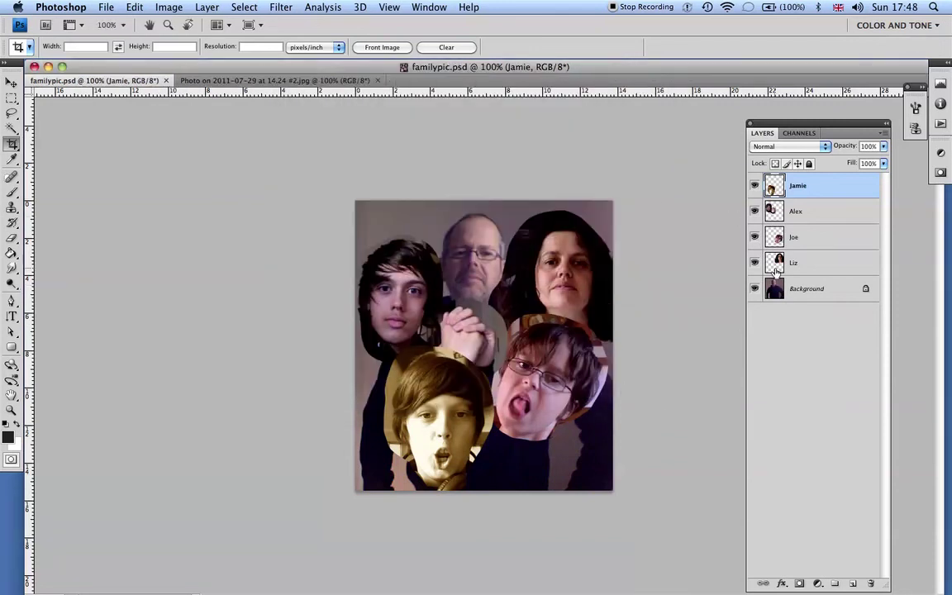